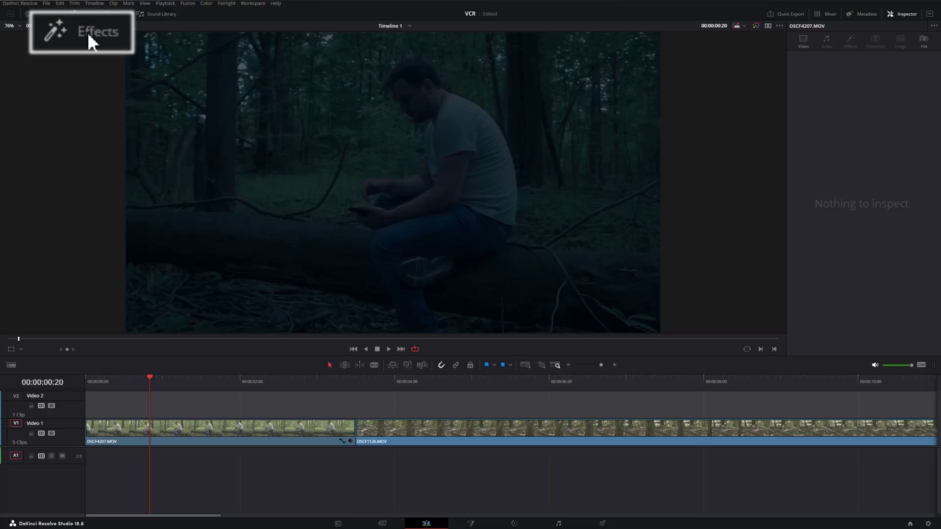
Open the mStyle VCR category of the MotionVFX video transitions in the effects library
left_click(89, 37)
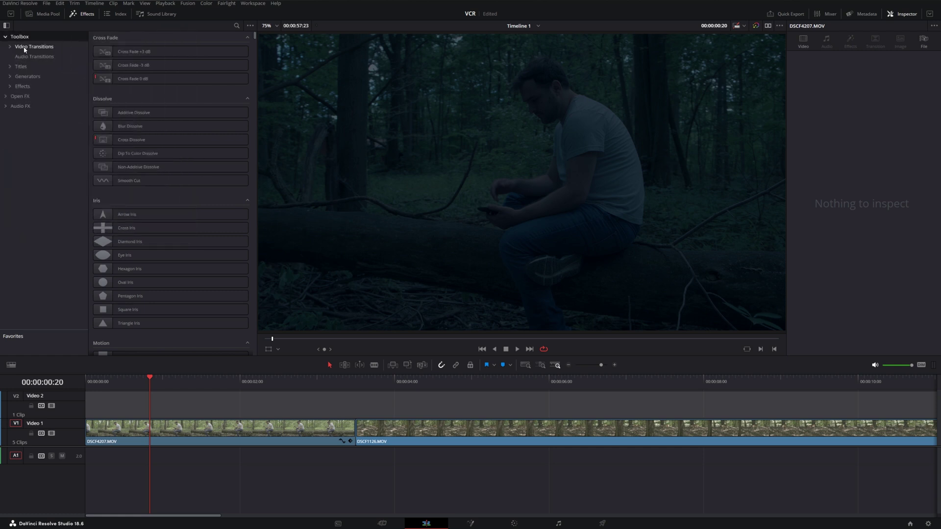
left_click(25, 49)
left_click(10, 47)
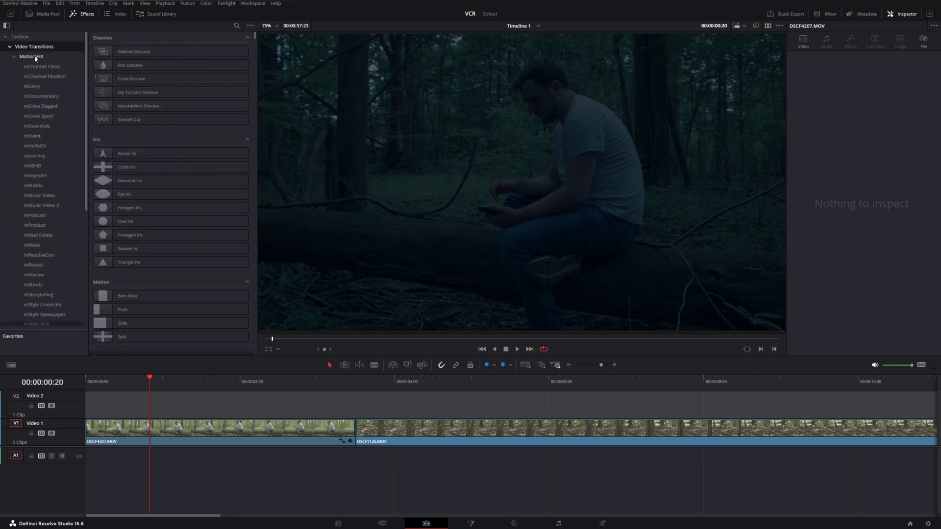
left_click_drag(86, 62, 92, 144)
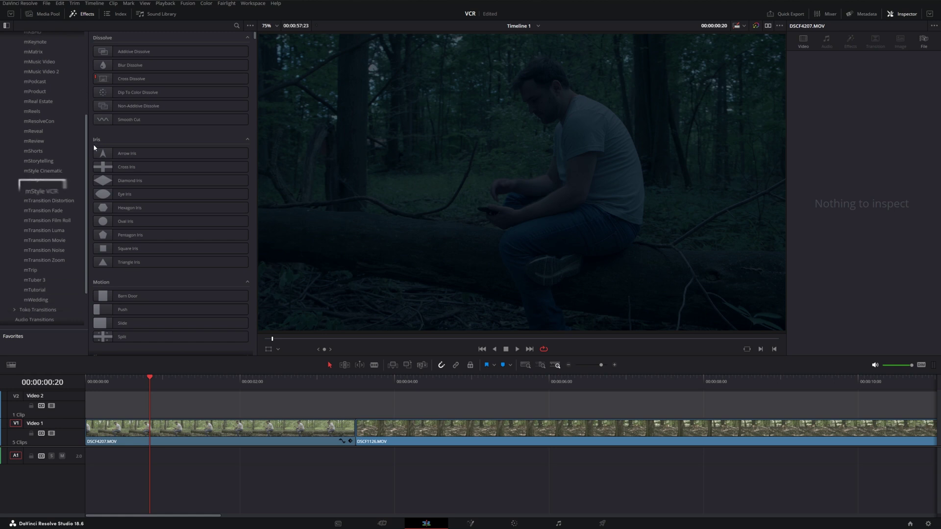
left_click(43, 189)
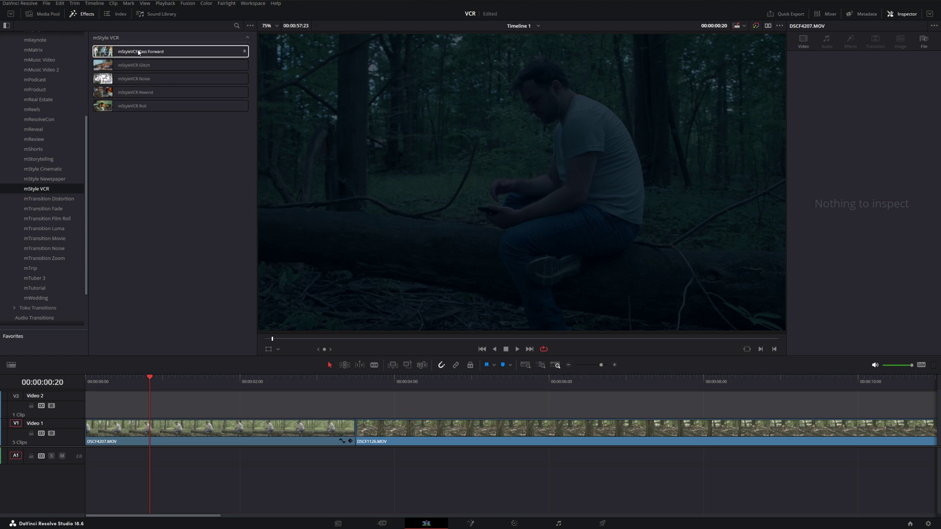
Apply the mStyleVCR Fast Forward transition to the cut between DSCF4207.MOV and DSCF1126.MOV and play it back
left_click_drag(139, 52, 362, 431)
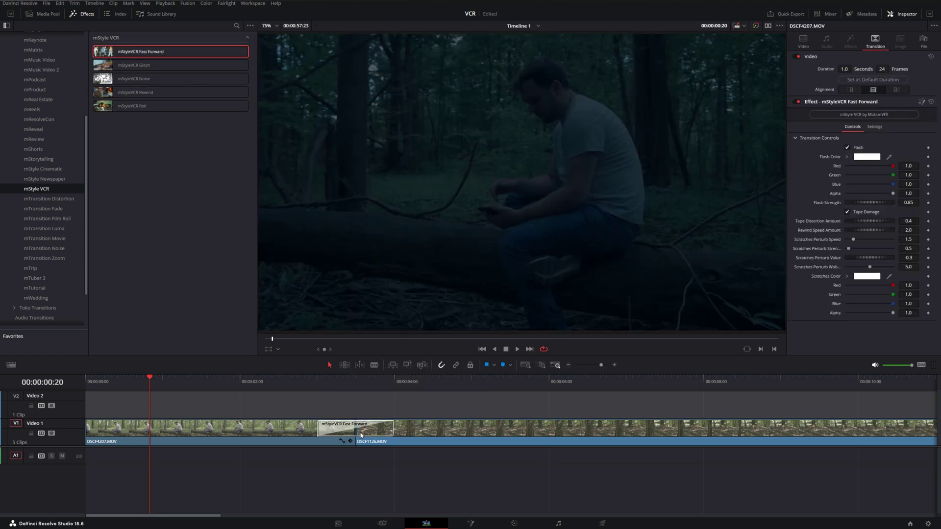
left_click(312, 382)
key("space")
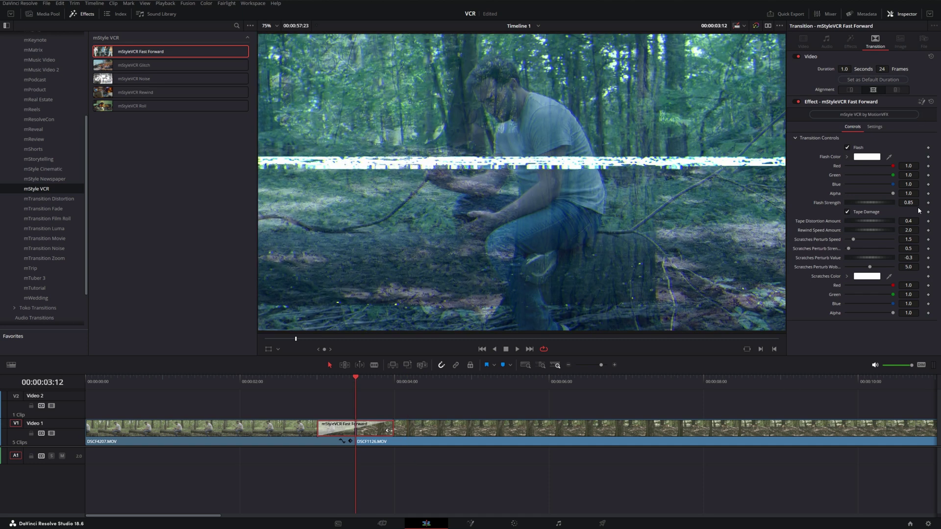
Set the Fast Forward transition's flash strength to about 0.688 and play it back
left_click_drag(908, 202, 900, 202)
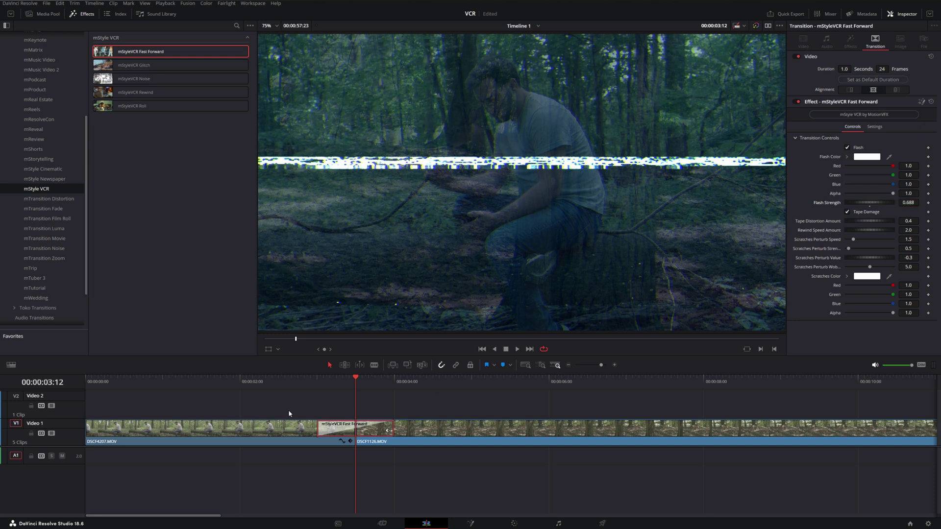
left_click(289, 381)
key("space")
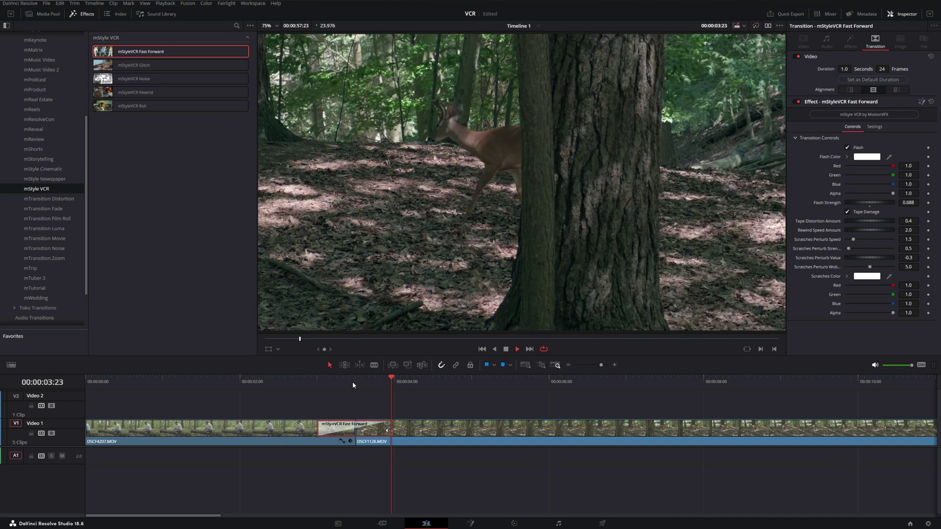
key("space")
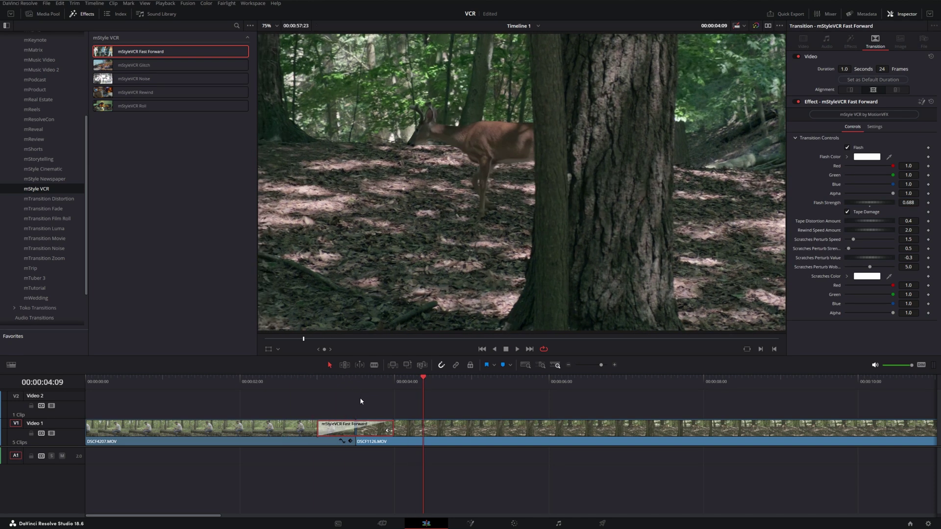
Replace the transition at the first cut with mStyleVCR Glitch and with mStyleVCR Noise, previewing each one
left_click_drag(140, 69, 295, 296)
left_click_drag(345, 424, 345, 425)
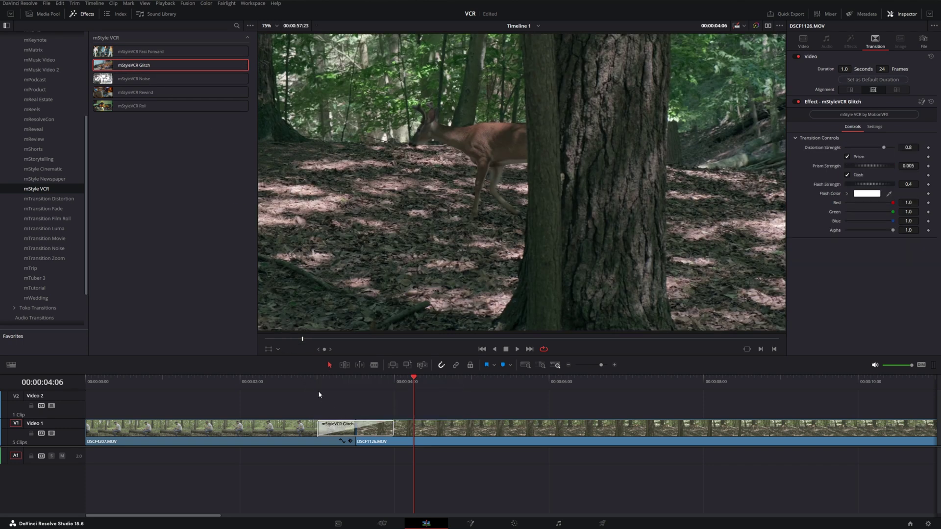
key("space")
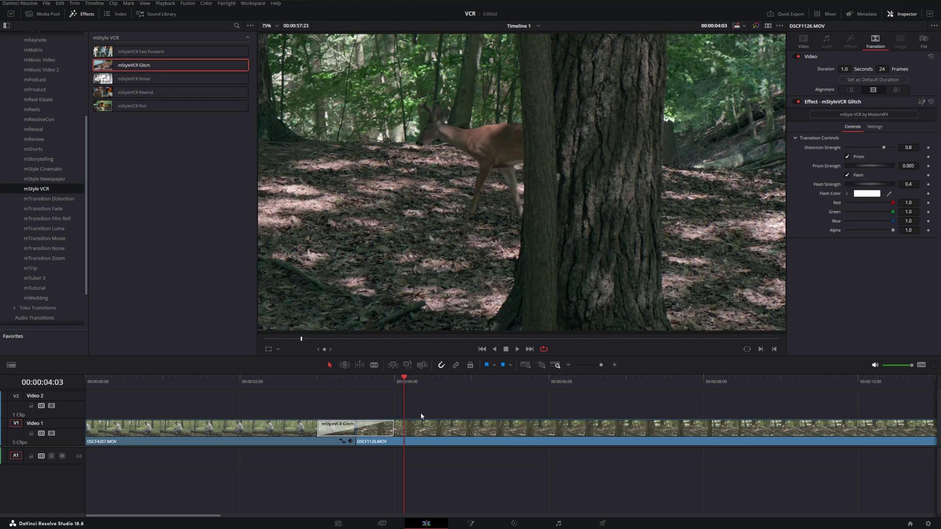
left_click_drag(340, 400, 343, 426)
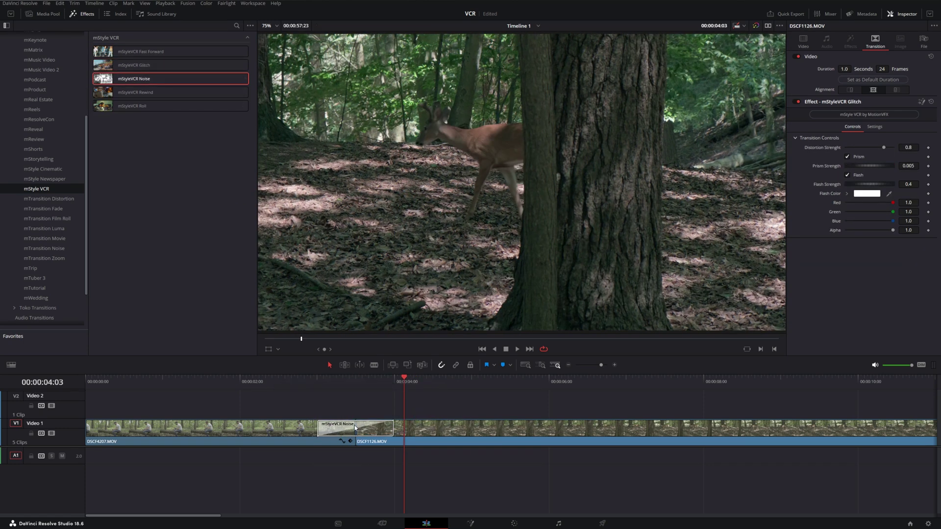
left_click(316, 387)
key("space")
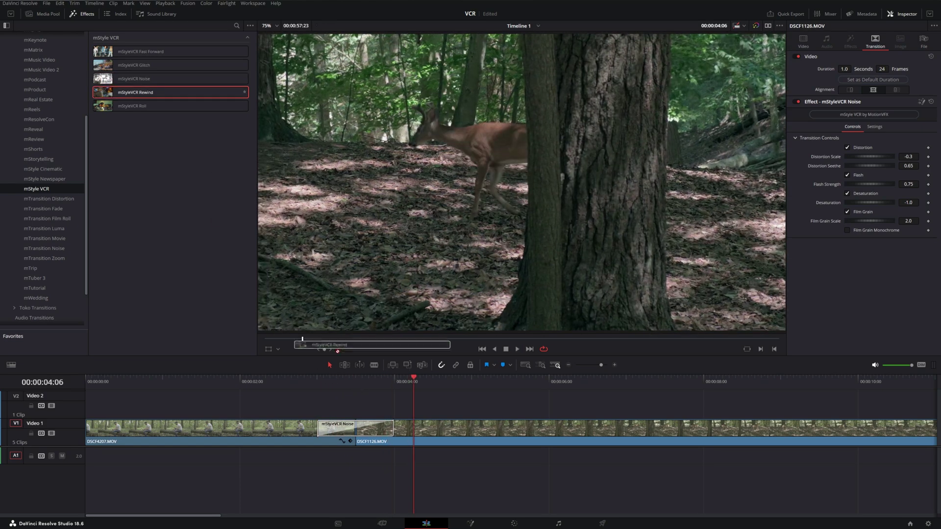
Swap the Noise transition for mStyleVCR Rewind and for mStyleVCR Roll, playing back each at the cut
left_click_drag(326, 347, 344, 424)
left_click_drag(343, 424, 343, 425)
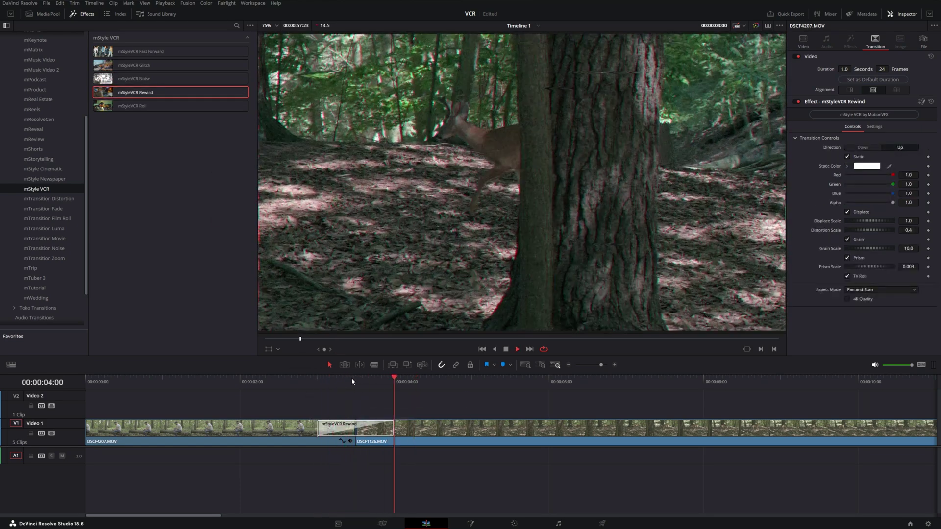
left_click_drag(132, 106, 327, 395)
left_click_drag(356, 434, 356, 434)
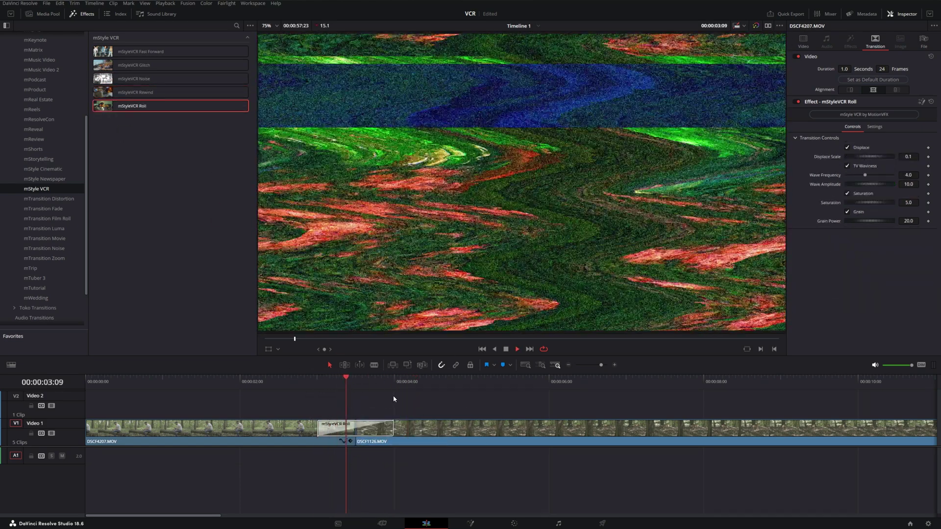
left_click(317, 383)
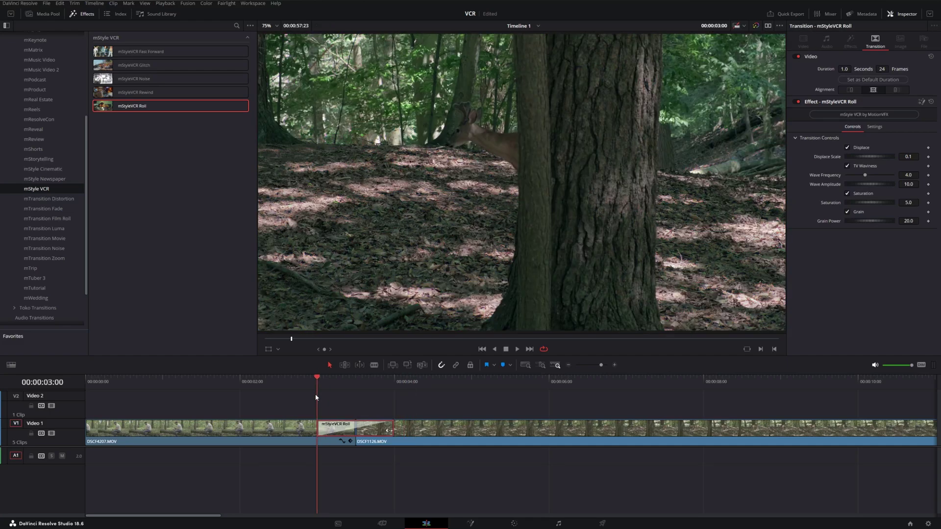
key("space")
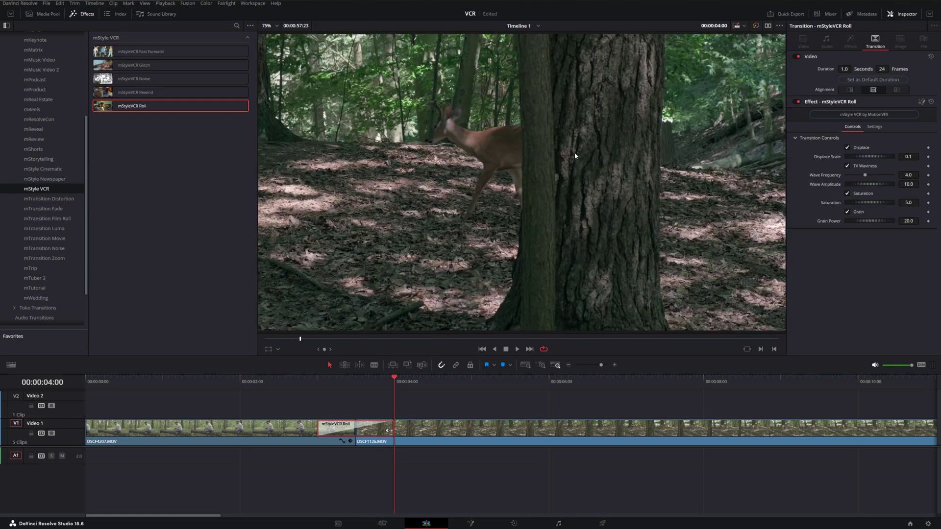
Disable the Roll transition's saturation, set displace scale 1.114, wave frequency 1.42 and grain power 5.565, and play it back
left_click_drag(405, 383, 355, 386)
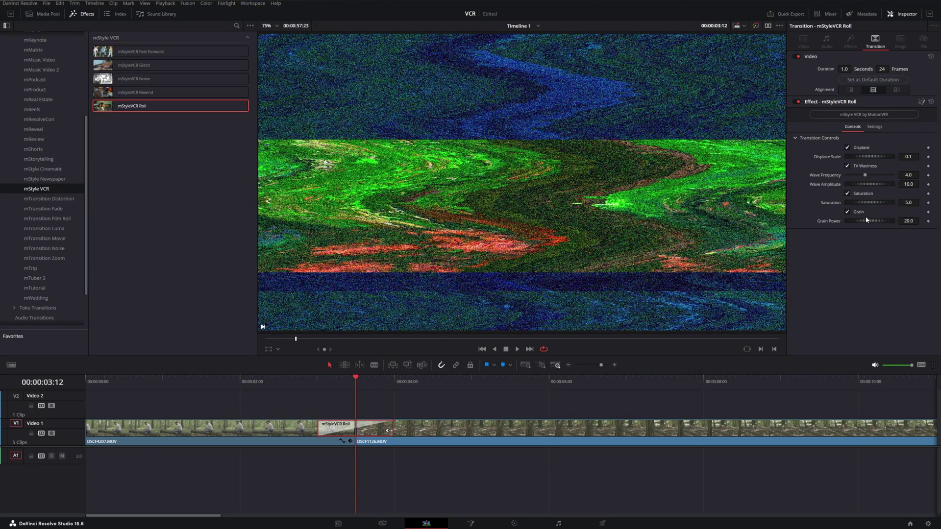
left_click(847, 196)
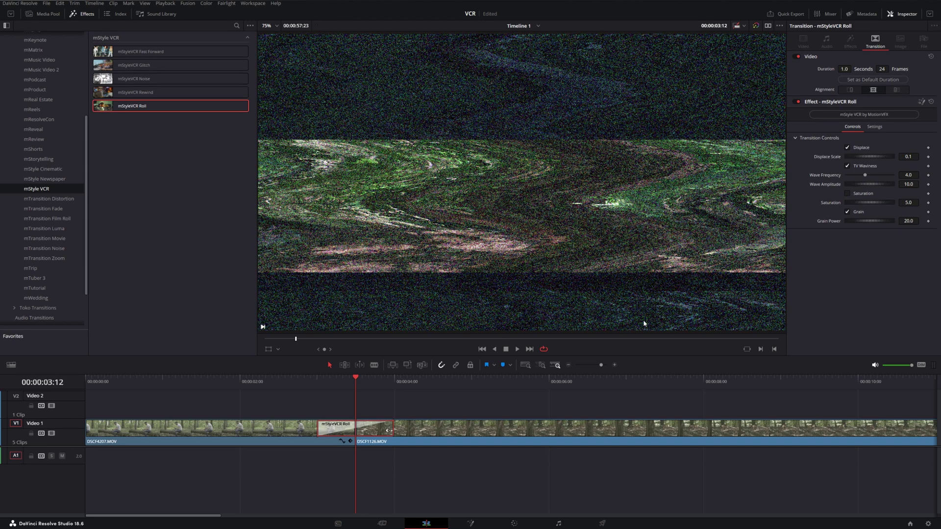
left_click_drag(317, 384, 365, 384)
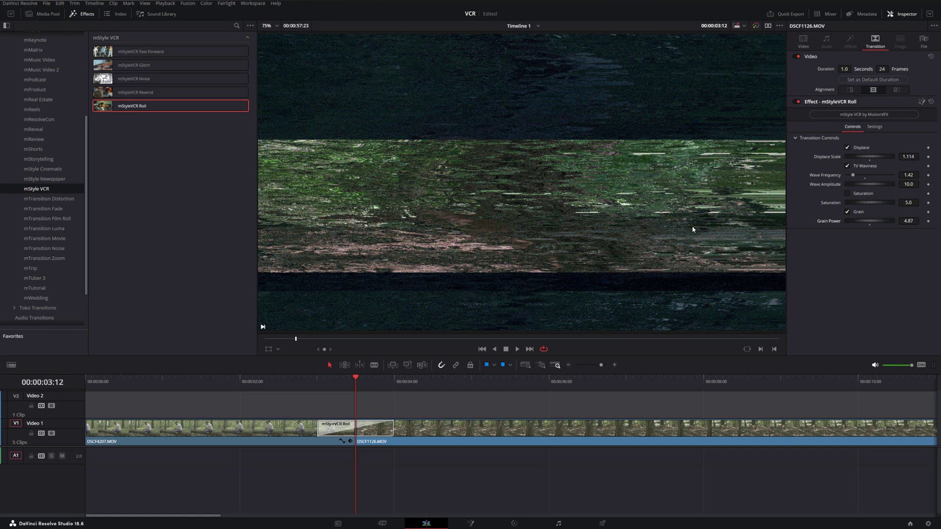
left_click(302, 383)
key("space")
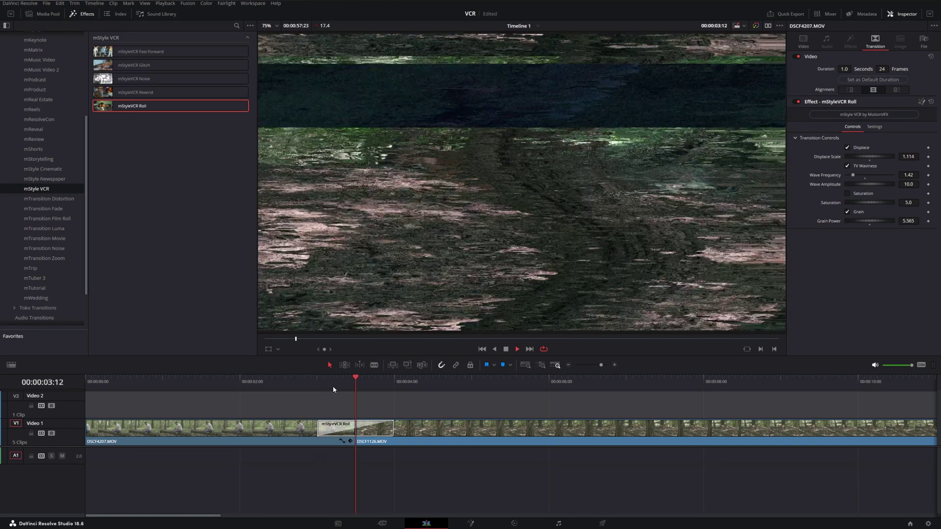
key("space")
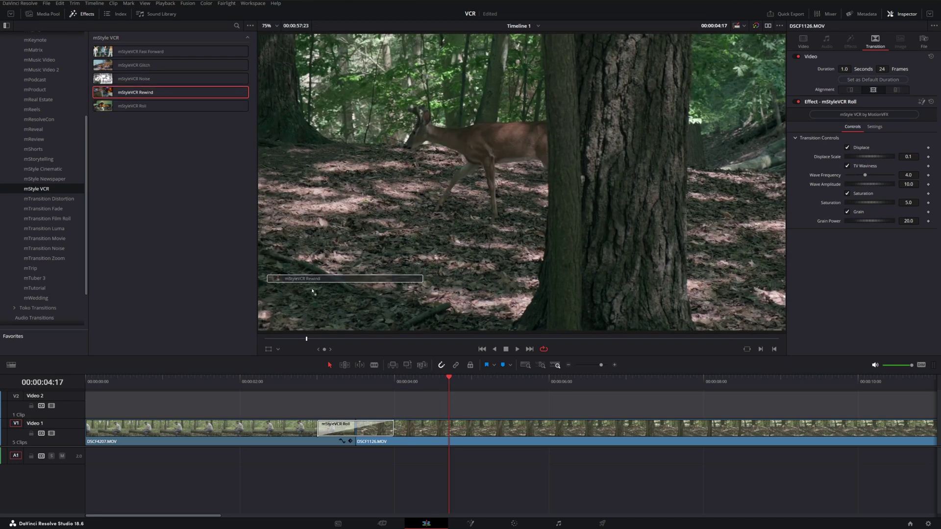
Replace the Roll transition with mStyleVCR Rewind and compare its Down and Up directions across the cut, keeping Up
left_click_drag(312, 291, 360, 435)
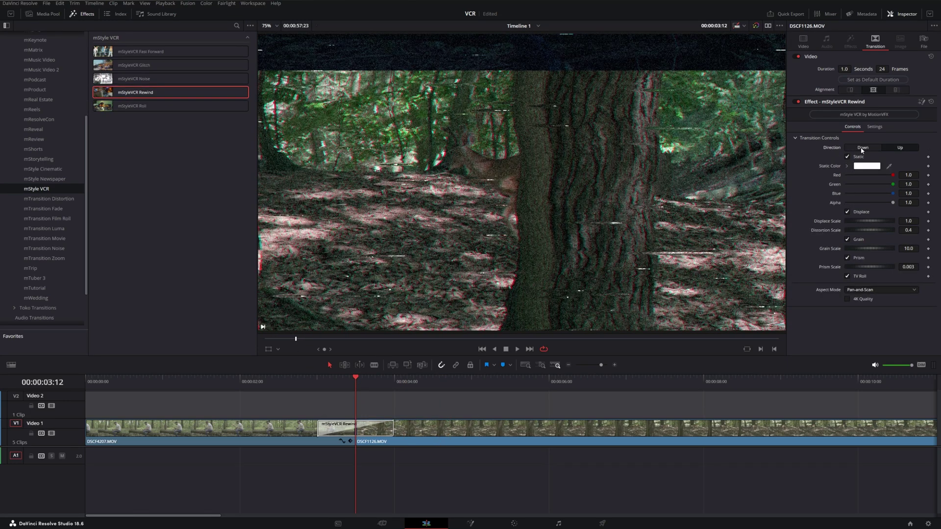
left_click(863, 148)
left_click_drag(340, 383, 388, 393)
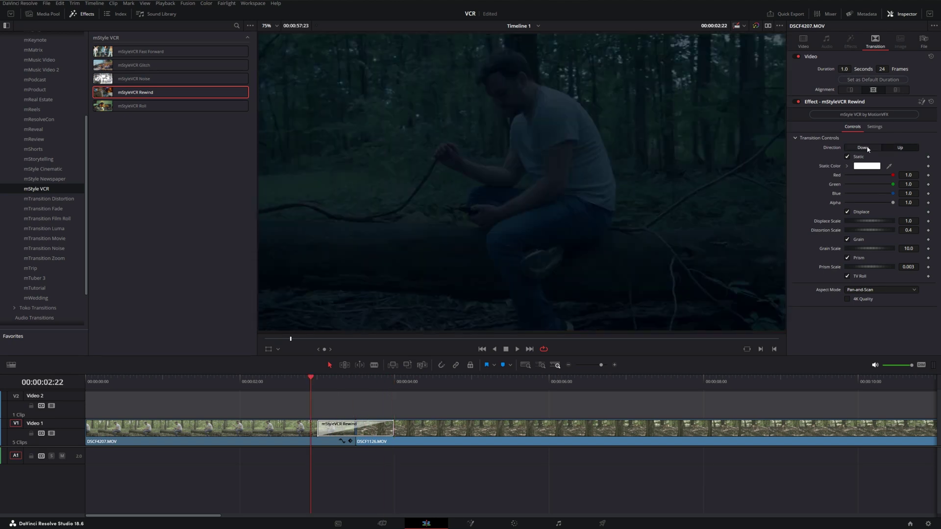
mouse_move(318, 383)
left_mouse_down()
mouse_move(389, 387)
mouse_move(353, 387)
left_mouse_up()
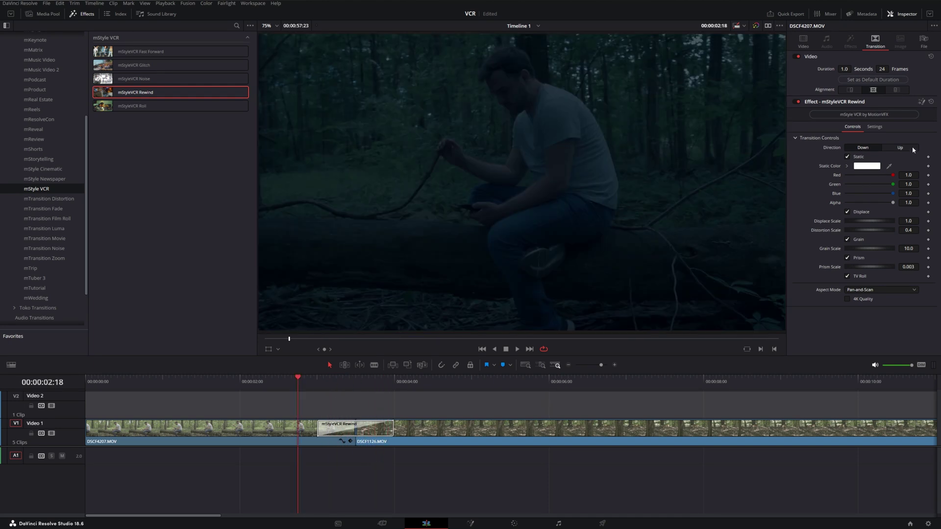
left_click_drag(317, 384, 375, 387)
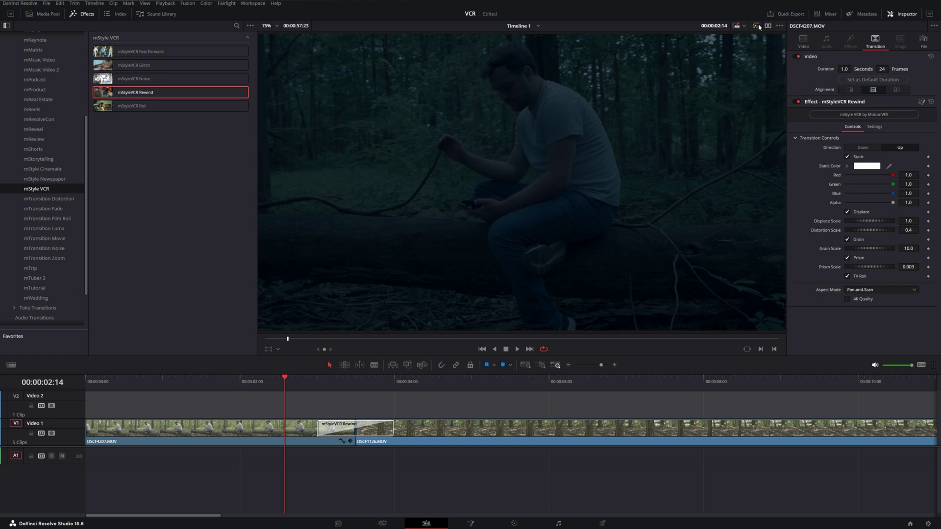
Compare the DSCF4207.MOV shot with its color grade bypassed and enabled
left_click(757, 26)
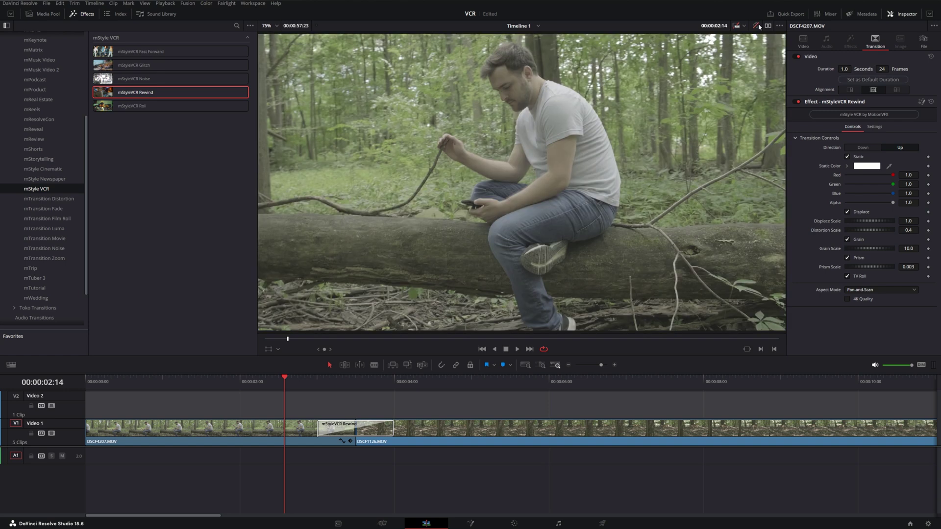
left_click(757, 26)
Find the mStyle VCR titles and add mStyleVCR Caption to Video 2 above the DSCF1126.MOV clip
scroll(83, 221, "down", 3)
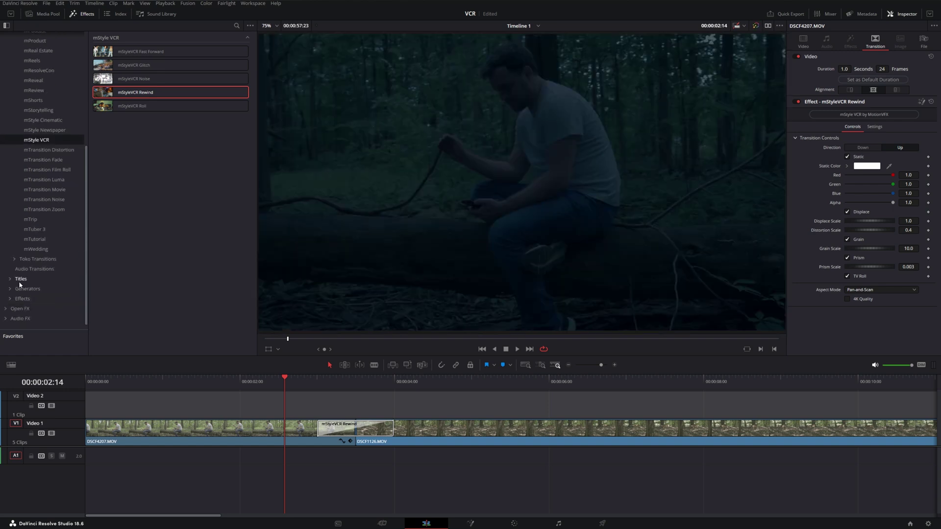
left_click_drag(88, 163, 86, 284)
left_click(36, 272)
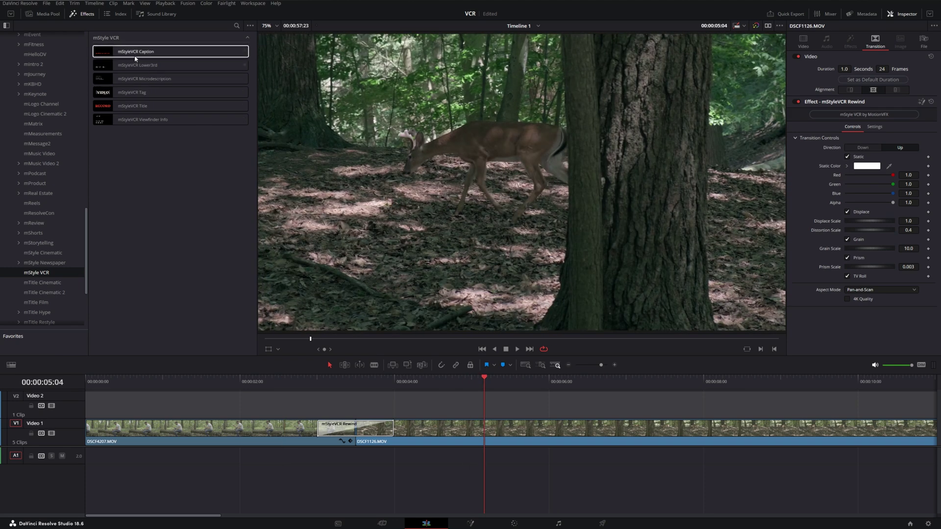
left_click_drag(135, 52, 462, 411)
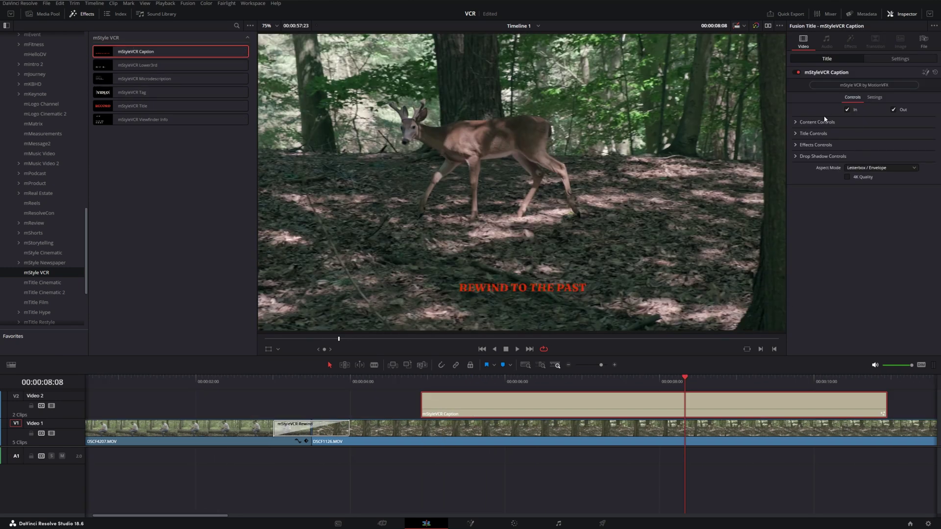
Set the caption title's scale to about 0.0945 and scrub through the caption to check it
left_click(796, 134)
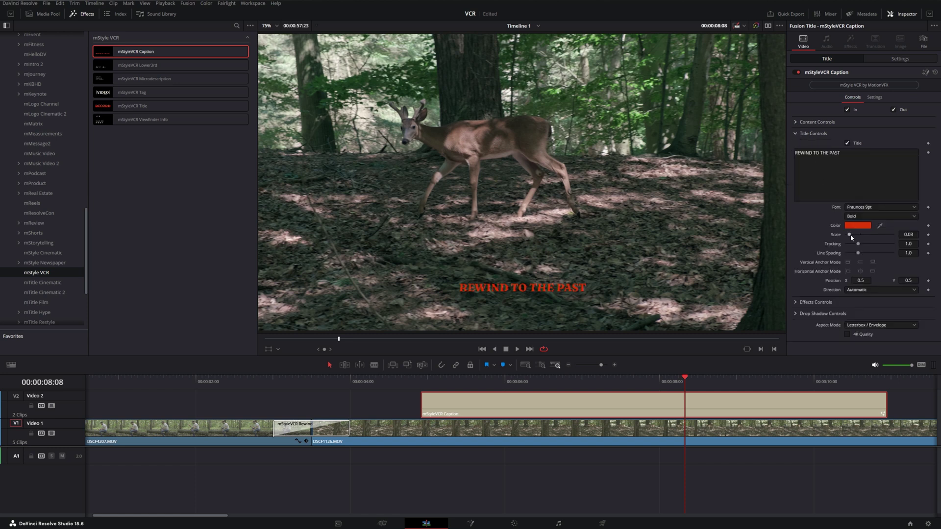
left_click_drag(850, 238, 858, 234)
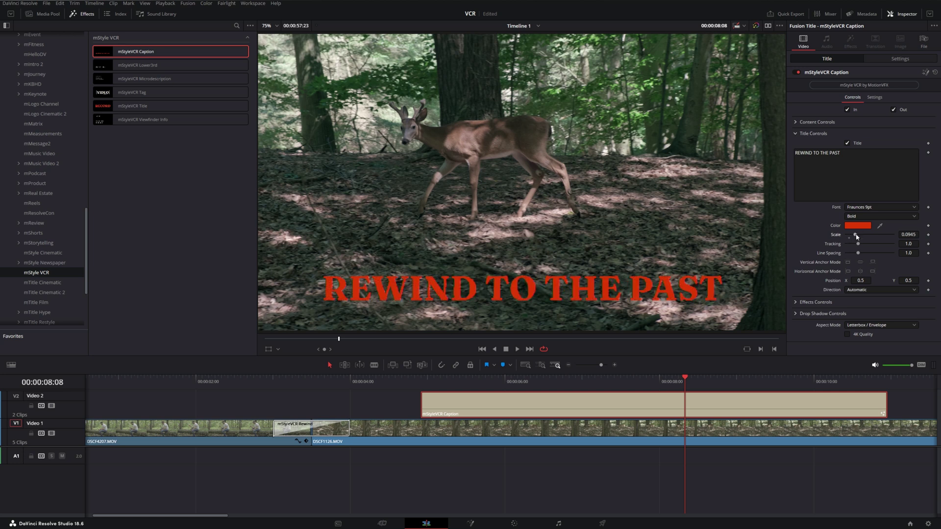
left_click_drag(461, 380, 665, 402)
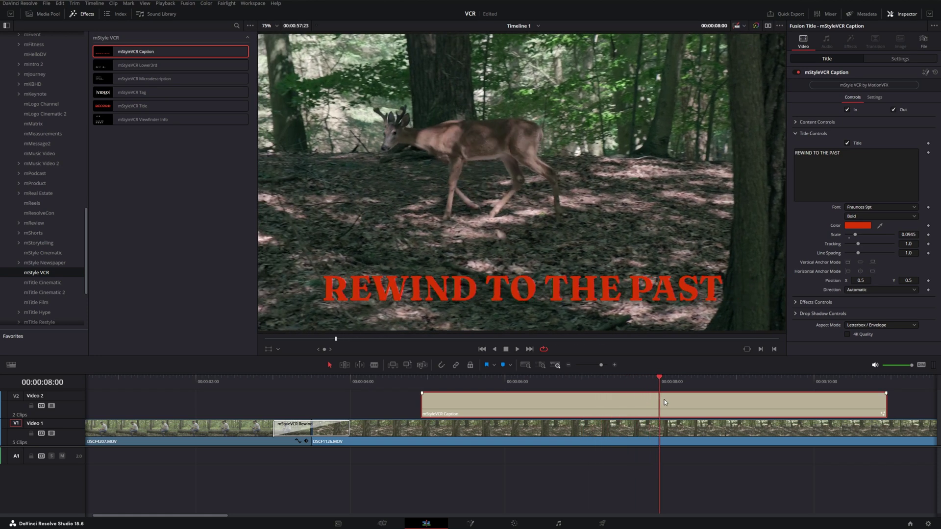
Change the mStyleVCR Caption title's text to "BEWARE OF THE DEER" and expand its Effects Controls
left_click(797, 301)
scroll(796, 301, "down", 3)
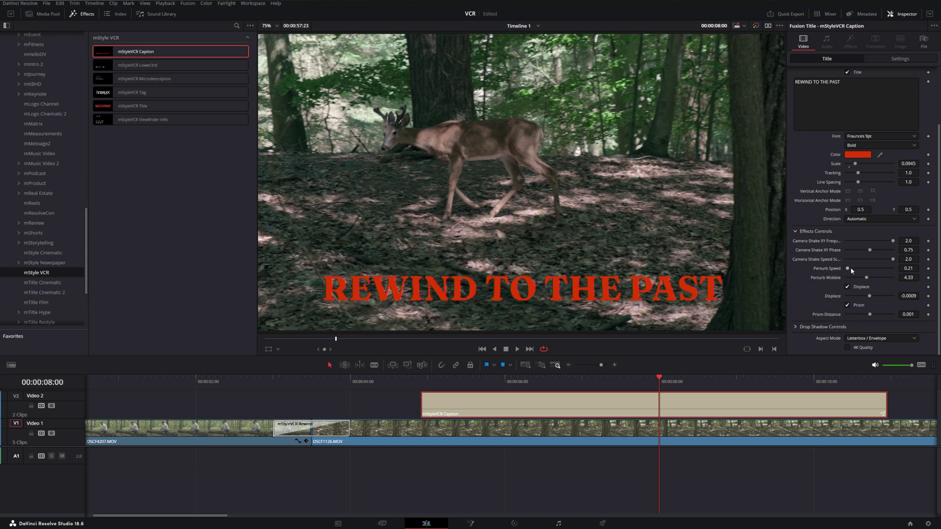
left_click(859, 95)
type("BEW")
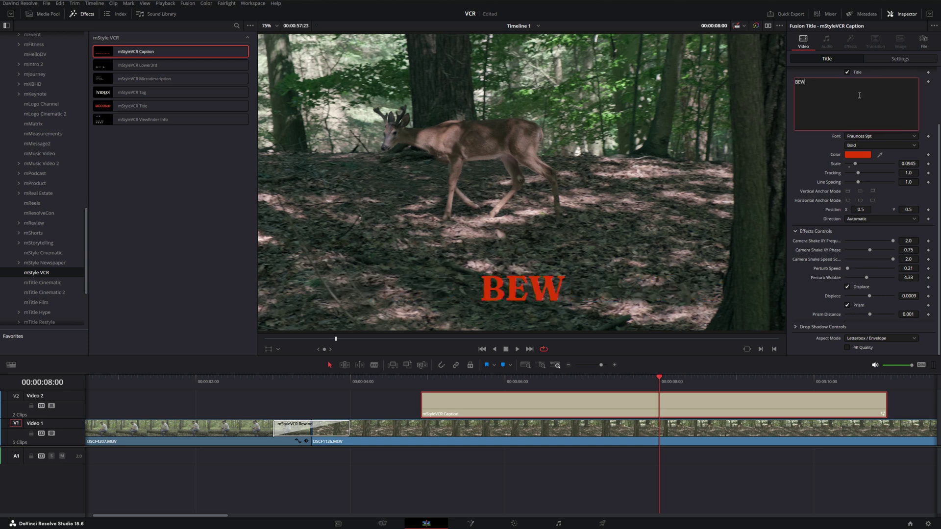
type("ARE OF")
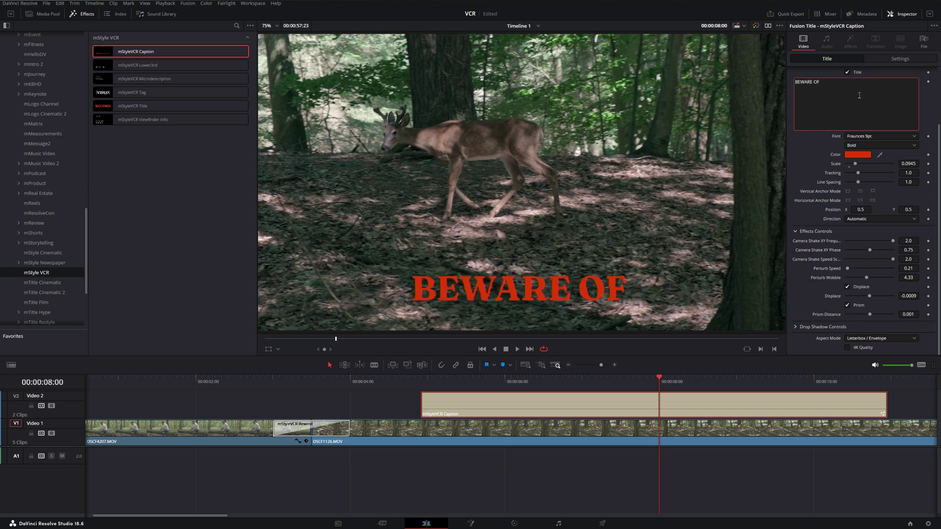
type(" THE DEER")
Set the caption's Perturb Speed to 0.08, Displace to 0.014 and Prism Distance to 0.012, scrubbing through the title to check the distortion
left_click_drag(908, 296, 897, 296)
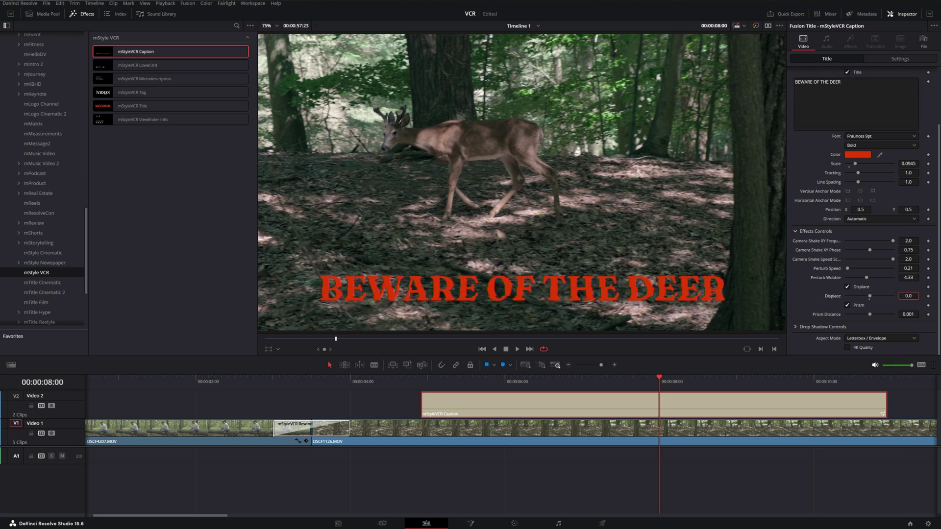
left_click_drag(908, 296, 907, 296)
left_click_drag(848, 268, 877, 269)
left_click_drag(630, 380, 679, 389)
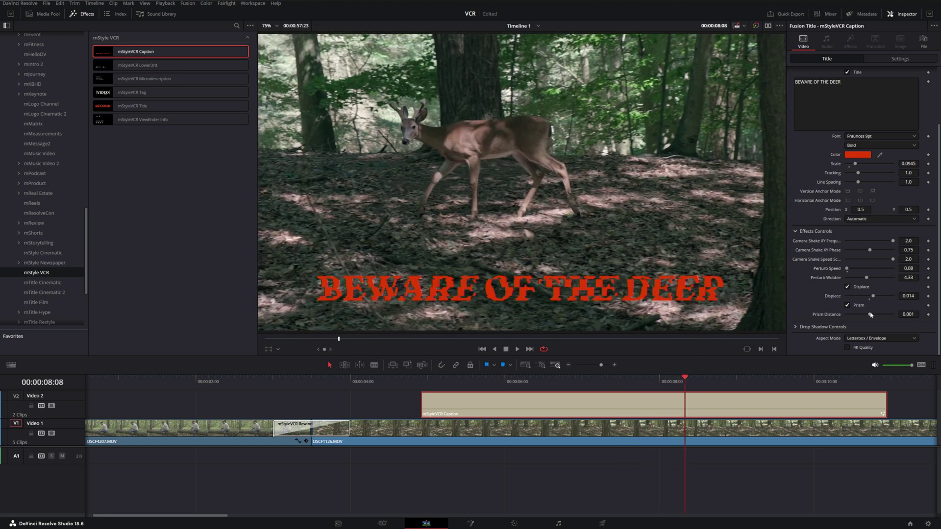
left_click_drag(870, 314, 908, 314)
mouse_move(684, 393)
left_mouse_down()
mouse_move(648, 393)
mouse_move(701, 396)
left_mouse_up()
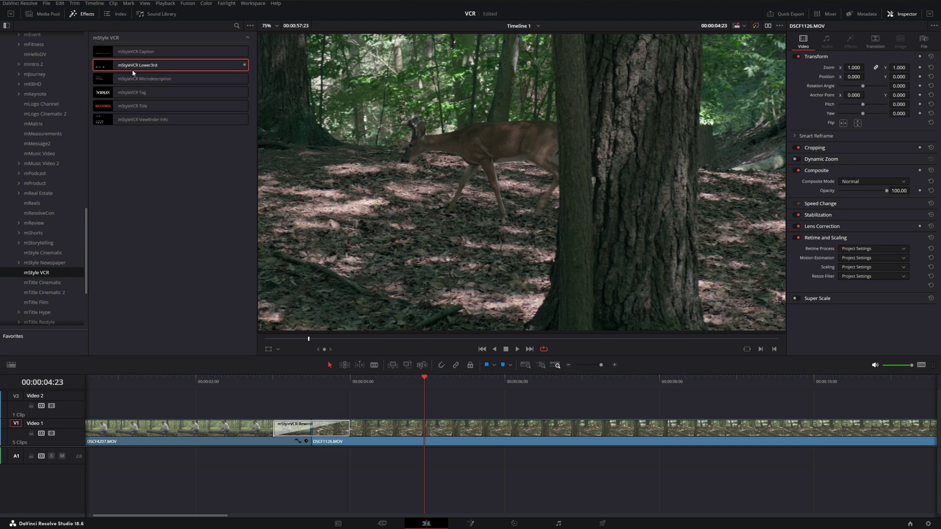
Try mStyleVCR Lower3rd in place of the caption, and replace it with mStyleVCR Microdescription, lowering its content position to Y 0.084
left_click_drag(133, 73, 579, 399)
left_click(410, 382)
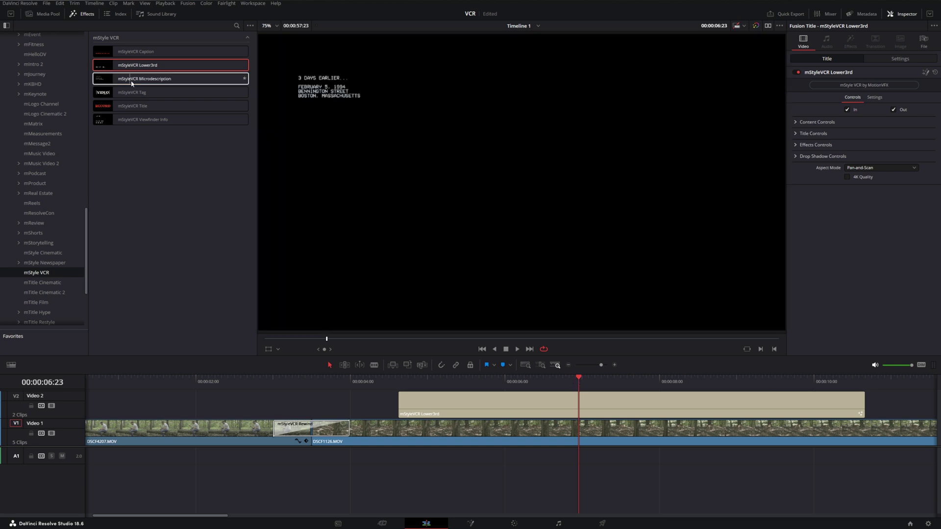
left_click_drag(245, 79, 489, 410)
left_click(489, 409)
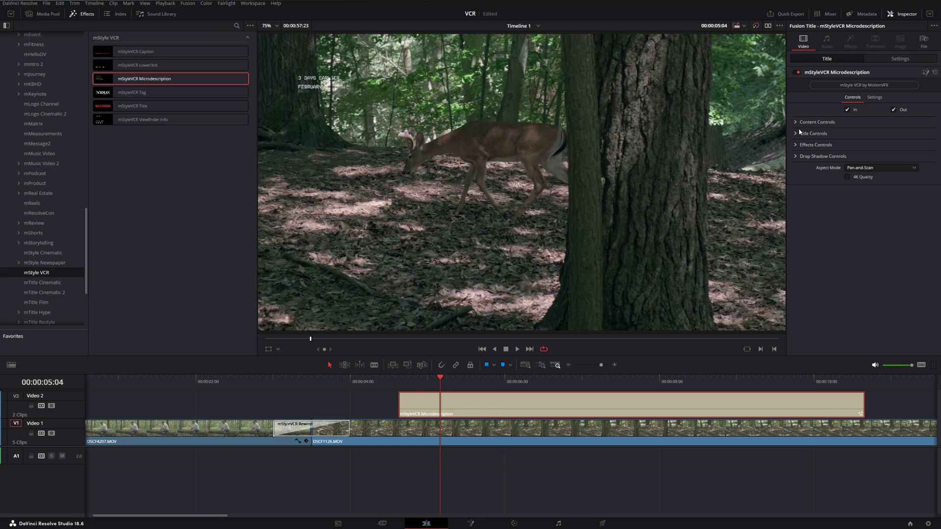
left_click(816, 122)
left_click_drag(906, 137, 872, 143)
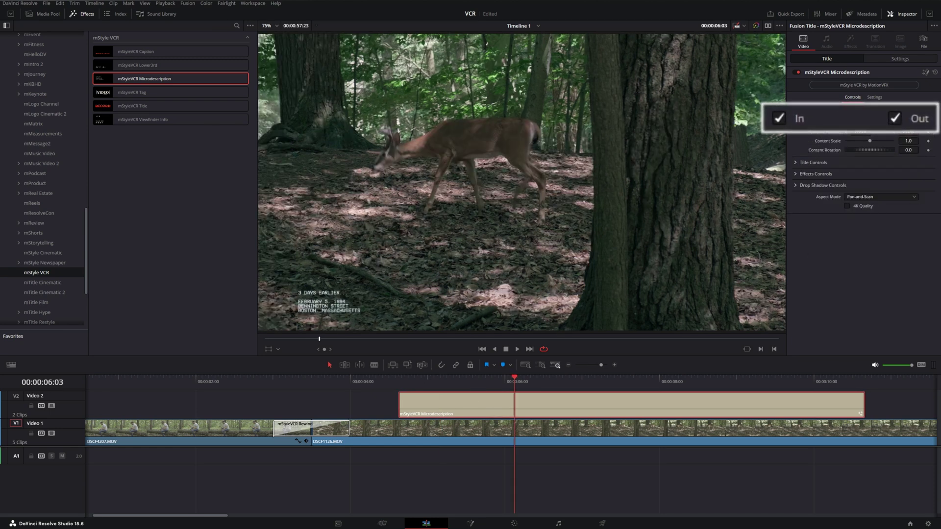
Play the Microdescription title with its In and Out animations disabled and enabled to compare how the text appears
left_click(779, 121)
left_click(389, 405)
key("space")
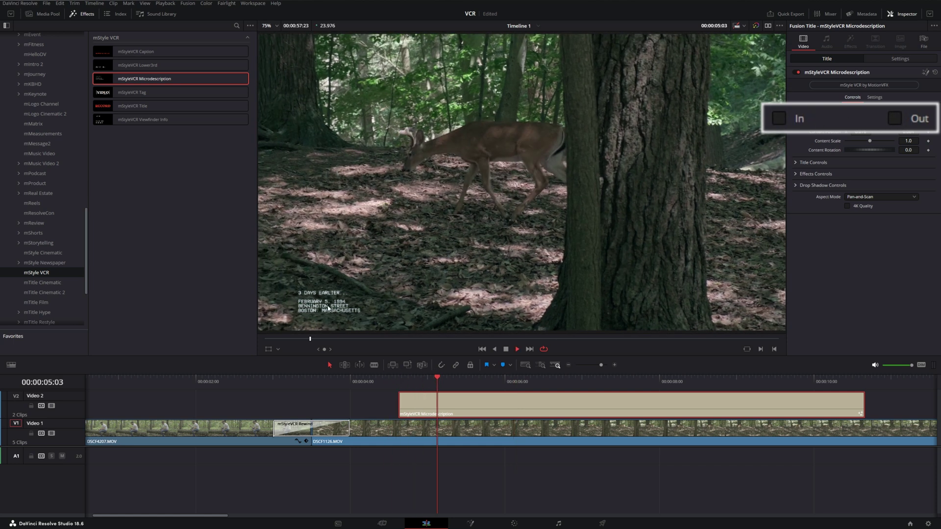
left_click(796, 127)
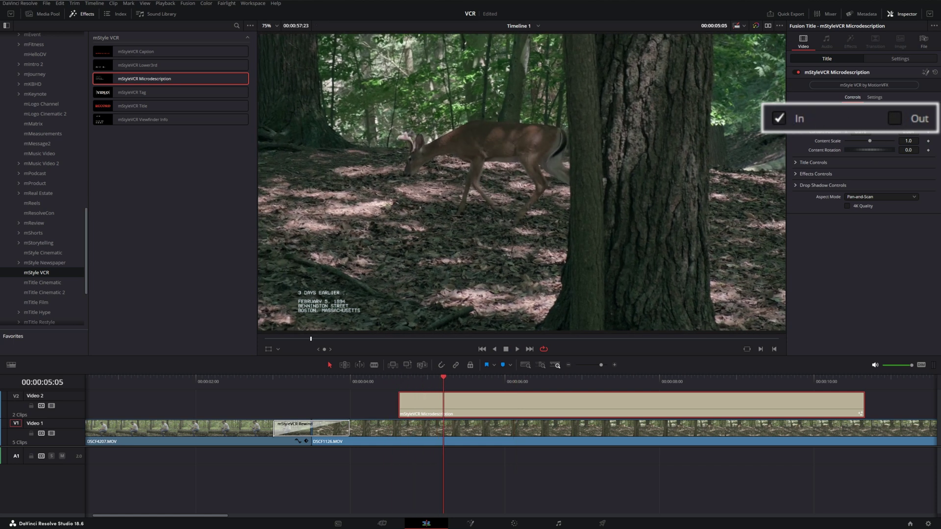
left_click(895, 119)
left_click(383, 385)
key("space")
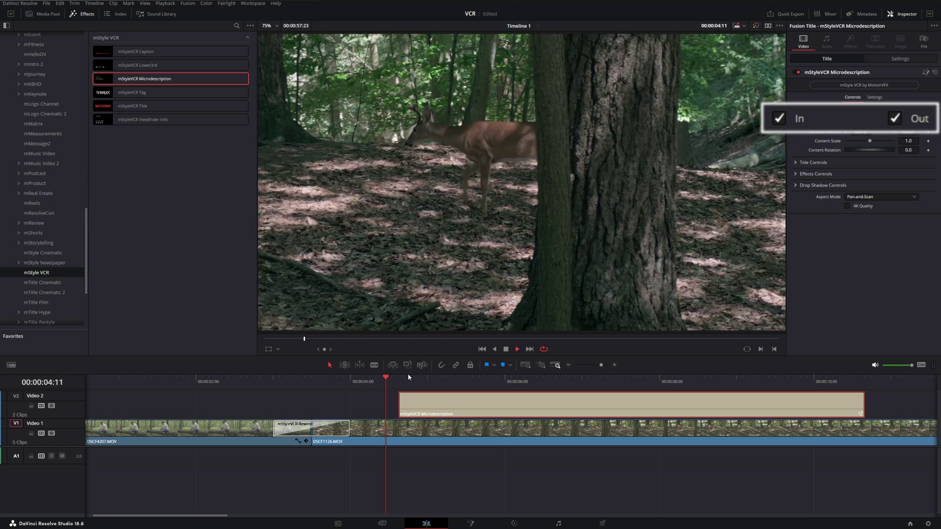
key("space")
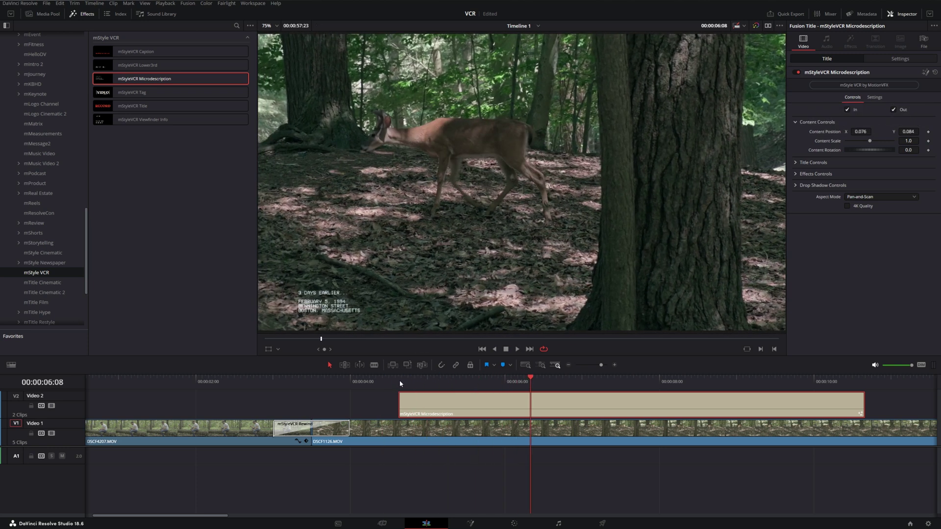
left_click(385, 384)
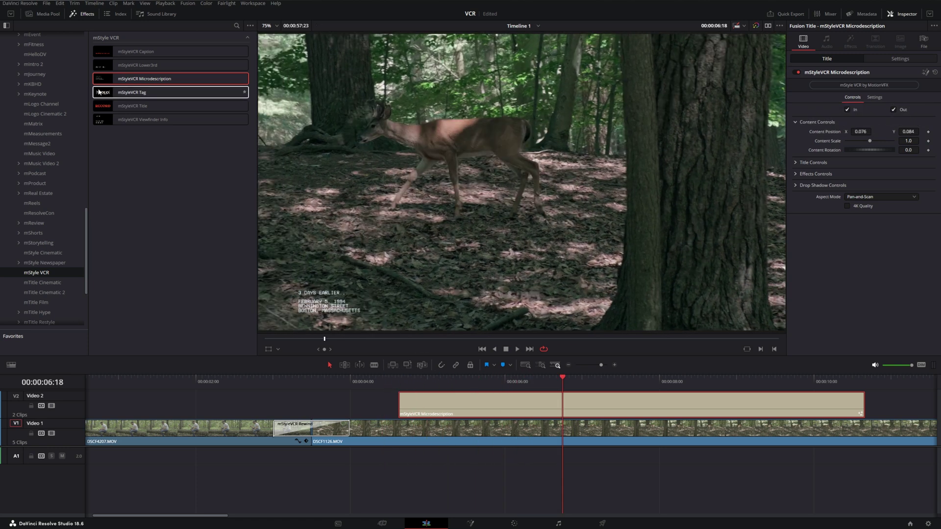
mouse_move(101, 93)
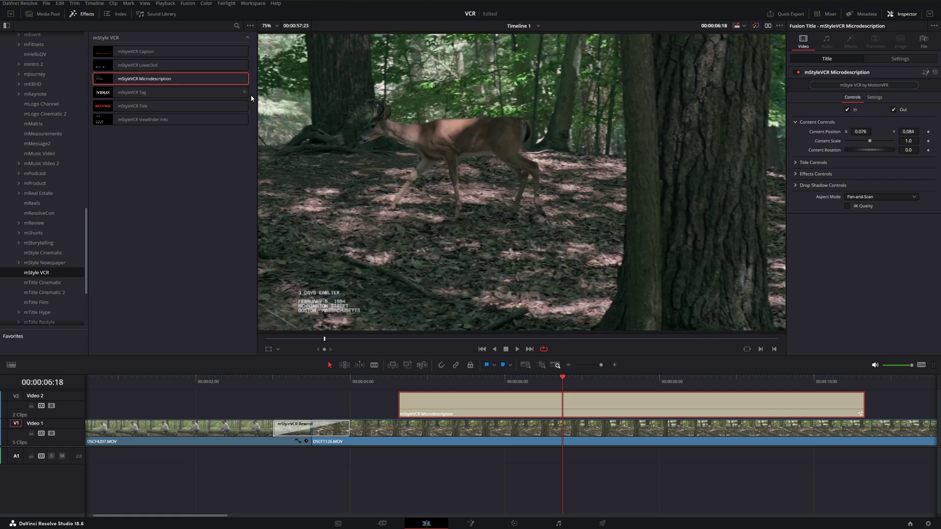
Find the mStyle VCR collection among the Fusion effects and delete the Microdescription title from Video 2
scroll(79, 266, "down", 4)
scroll(79, 265, "down", 2)
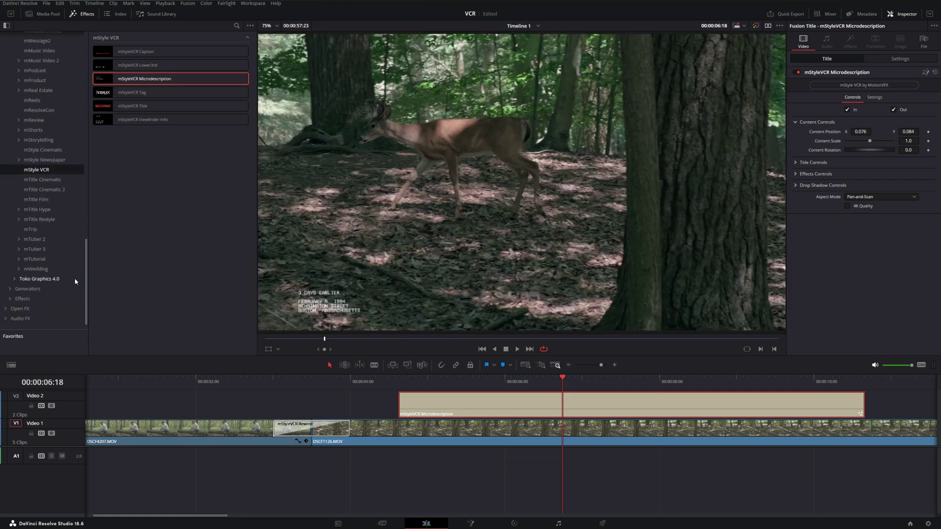
left_click(22, 299)
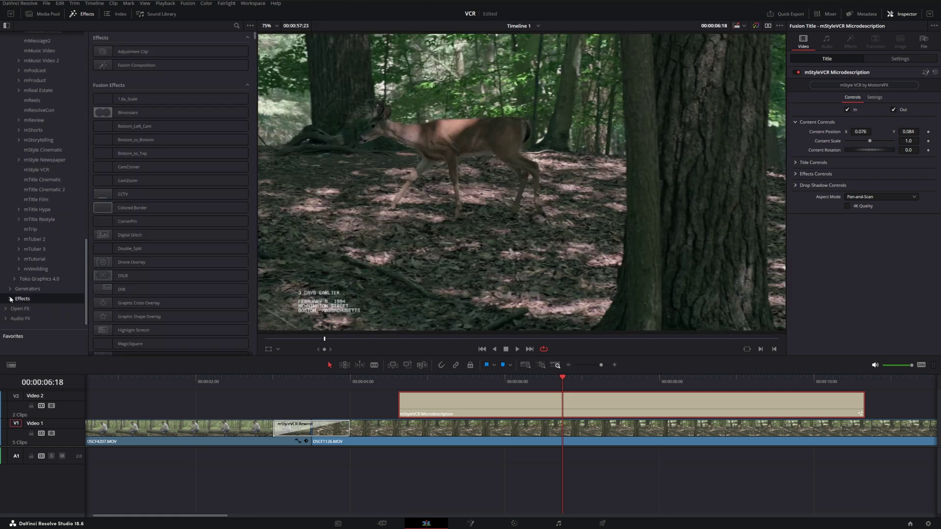
scroll(75, 287, "up", 5)
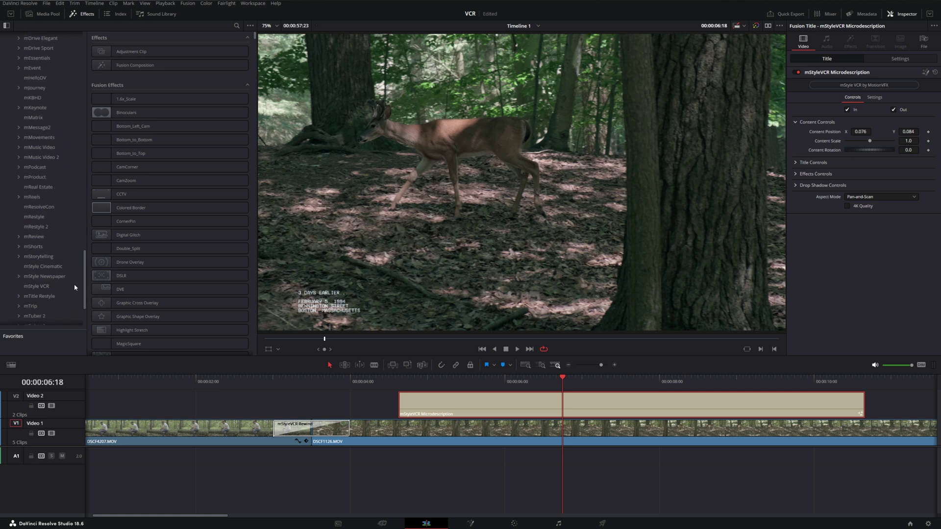
scroll(75, 288, "down", 1)
left_click(74, 270)
key("Delete")
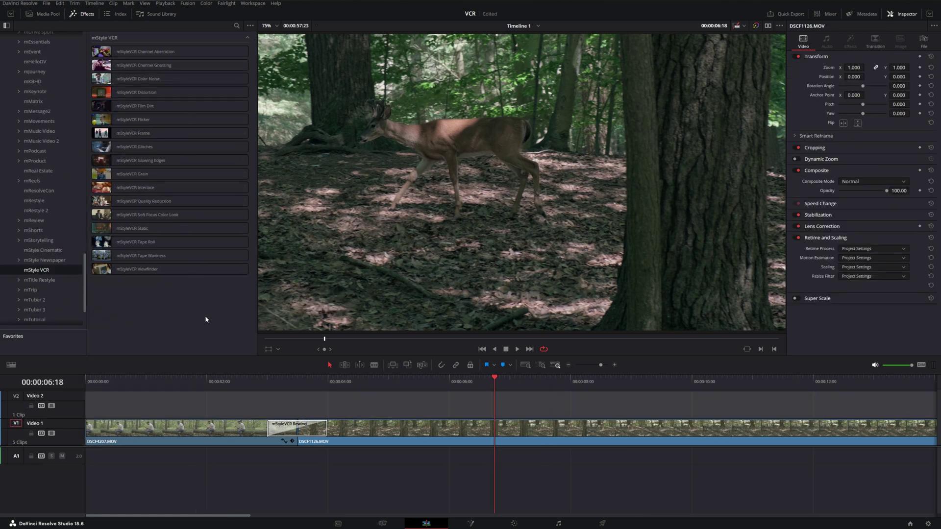
Move the adjustment clip along Video 2 so it sits directly above DSCF1126.MOV, aligned with that clip's start and end
key("shift+z")
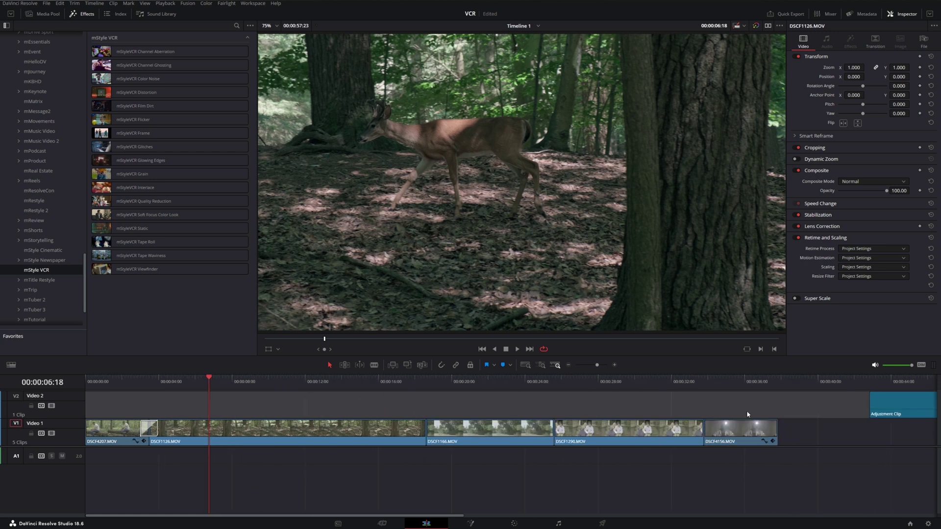
left_click_drag(904, 406, 215, 386)
key("shift+z")
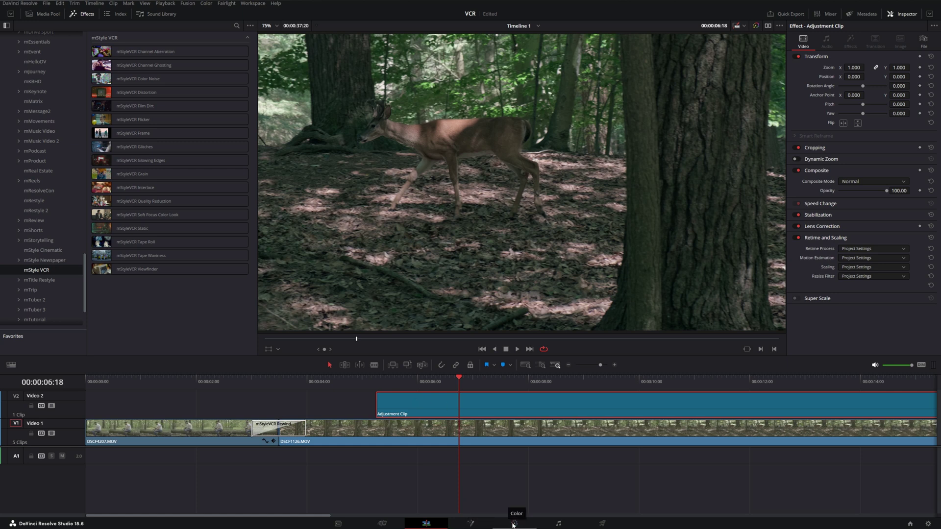
scroll(387, 441, "down", 3)
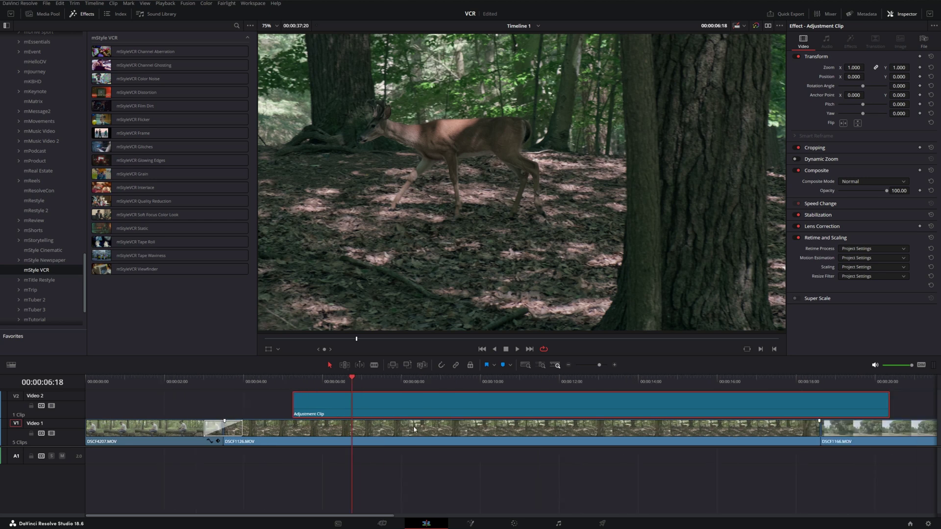
right_click(387, 430)
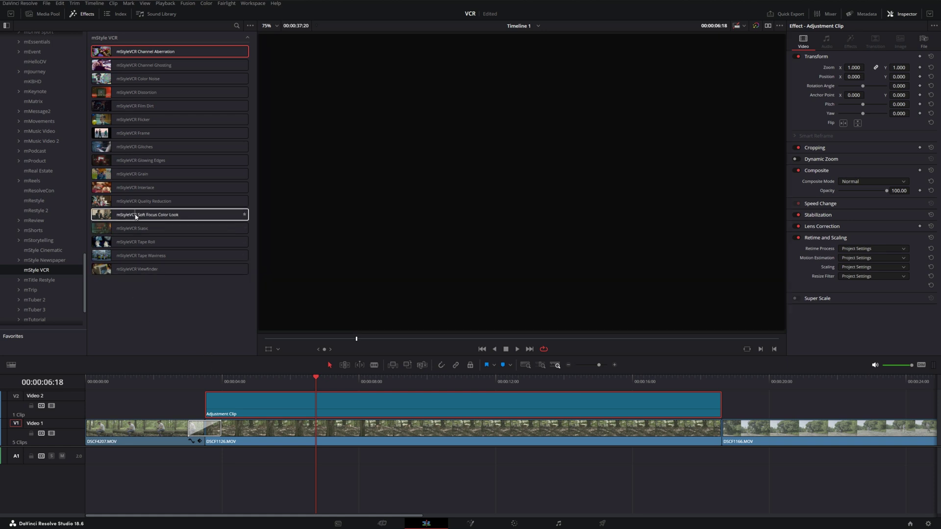
Apply mStyleVCR Soft Focus Color Look to the adjustment clip and scrub through the deer footage
left_click_drag(136, 216, 340, 408)
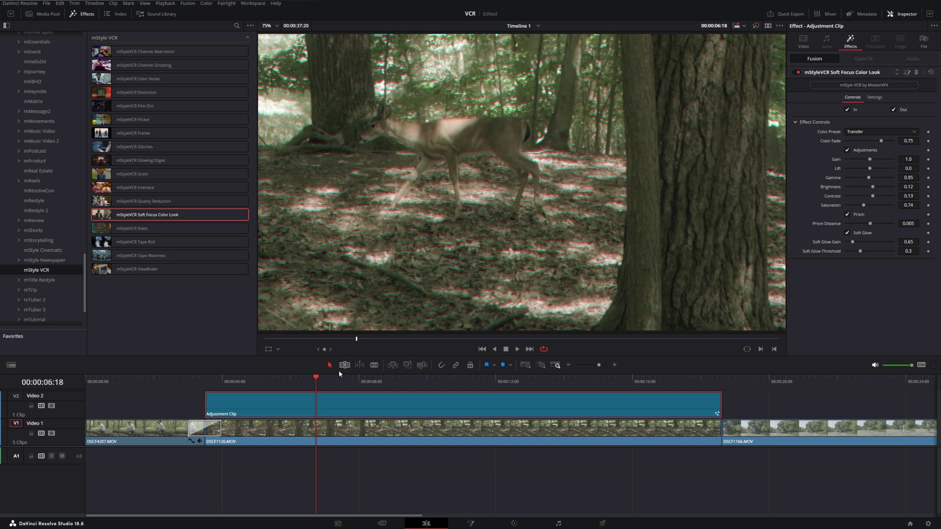
left_click_drag(339, 376, 368, 393)
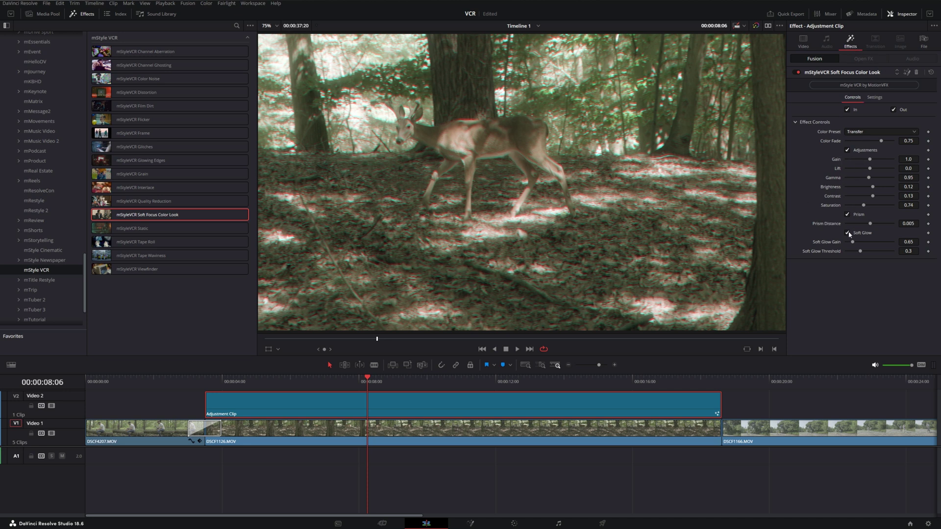
Turn off the Soft Focus Color Look's Adjustments, and set Soft Glow Gain to 1.339 and Prism Distance to 0.004
left_click(847, 150)
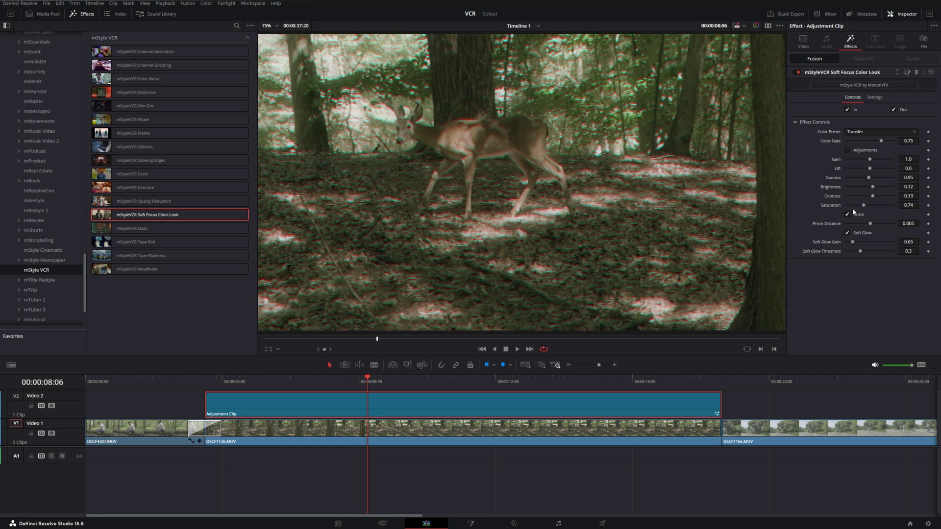
left_click(847, 215)
left_click_drag(852, 244, 860, 245)
left_click_drag(374, 372, 466, 381)
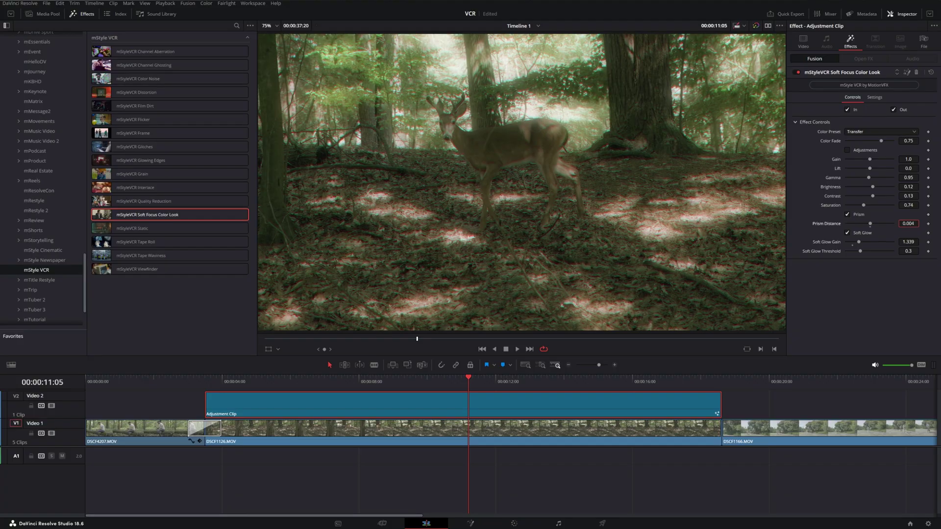
left_click_drag(908, 224, 904, 223)
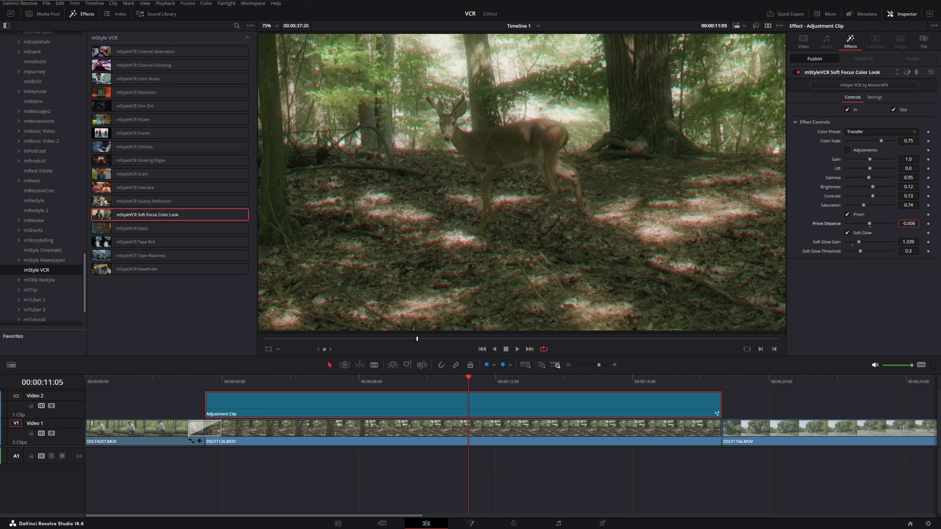
left_click_drag(904, 223, 903, 224)
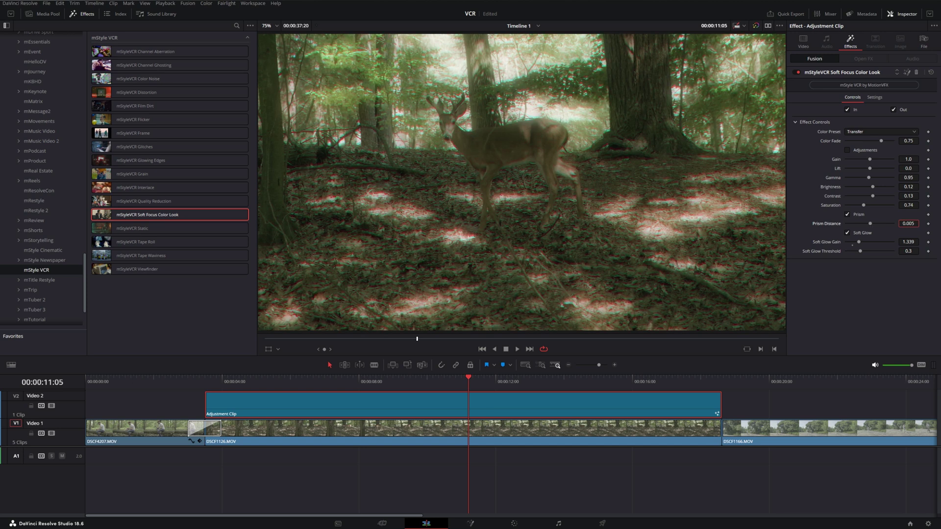
left_click_drag(908, 224, 907, 223)
Turn the look's Adjustments back on, set Gain to 0.885 and Lift to 0.038, and fine-tune gamma and contrast
left_click(848, 150)
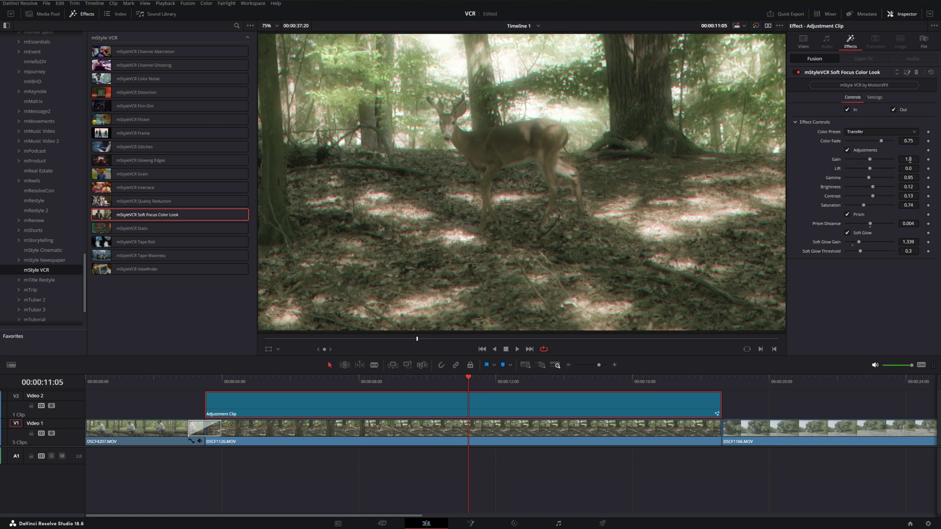
left_click_drag(910, 159, 909, 169)
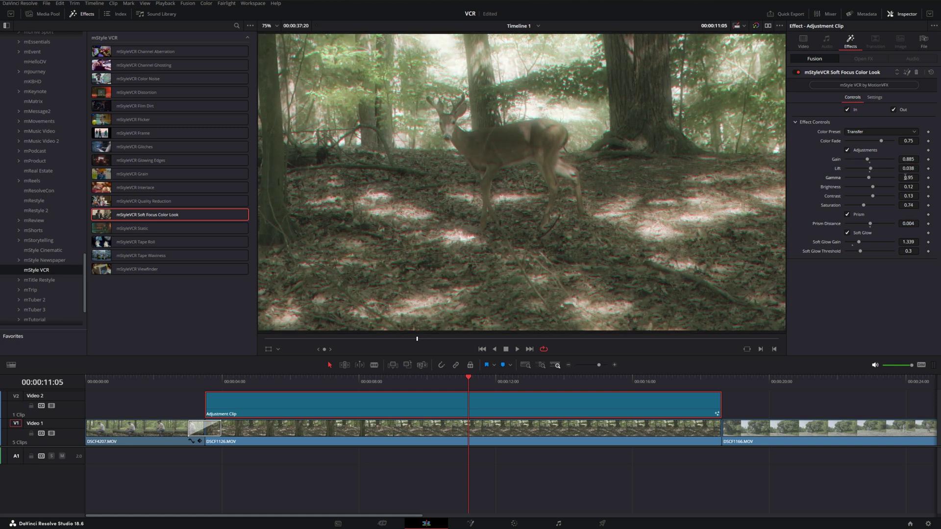
left_click_drag(904, 196, 897, 176)
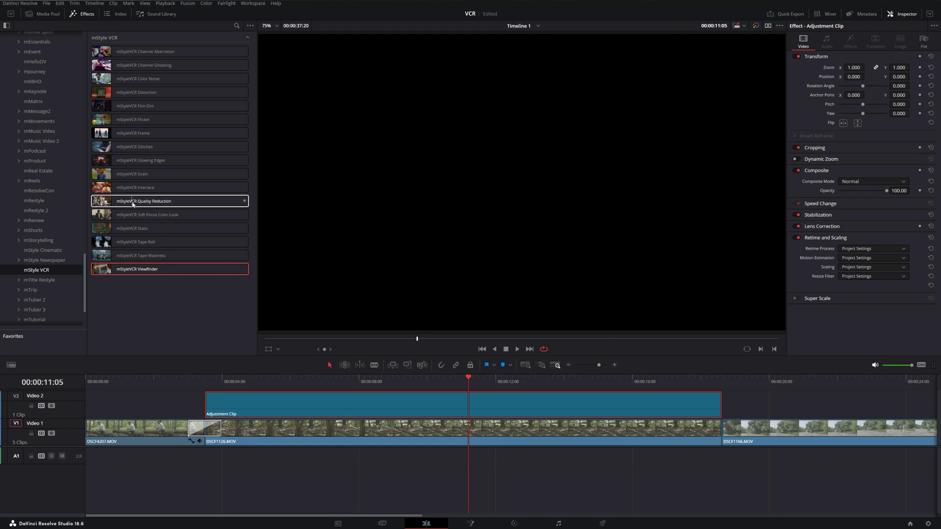
Apply mStyleVCR Quality Reduction and mStyleVCR Viewfinder to the adjustment clip, and set the Pixelate Frequency to 400
left_click_drag(132, 202, 368, 405)
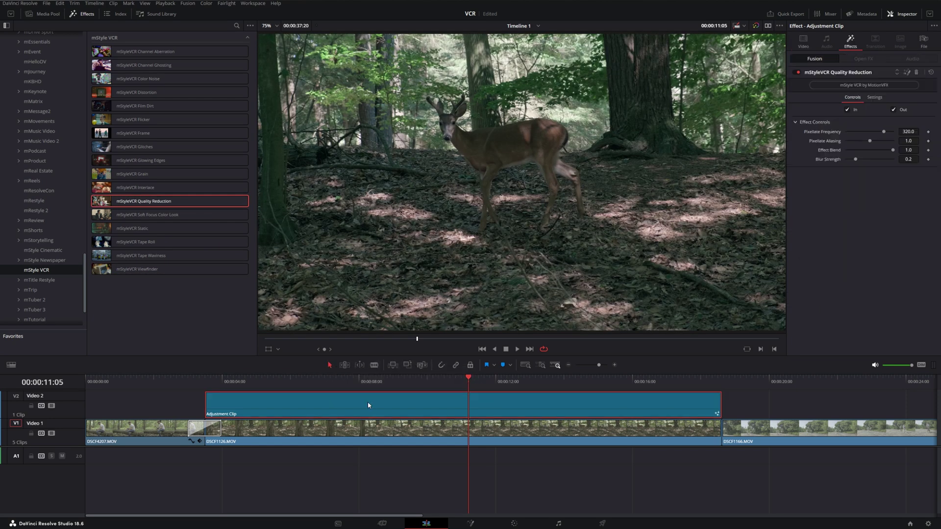
left_click_drag(134, 269, 334, 402)
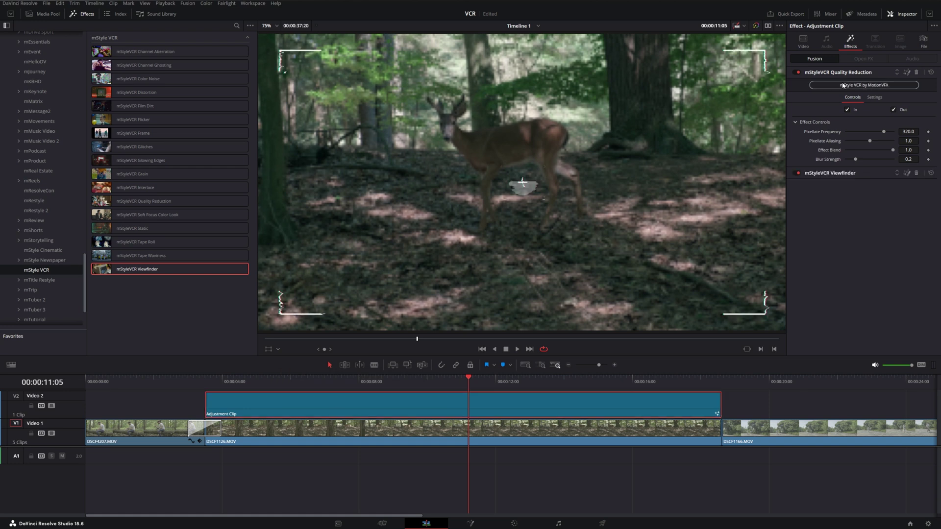
mouse_move(884, 132)
left_mouse_down()
mouse_move(858, 132)
mouse_move(893, 134)
left_mouse_up()
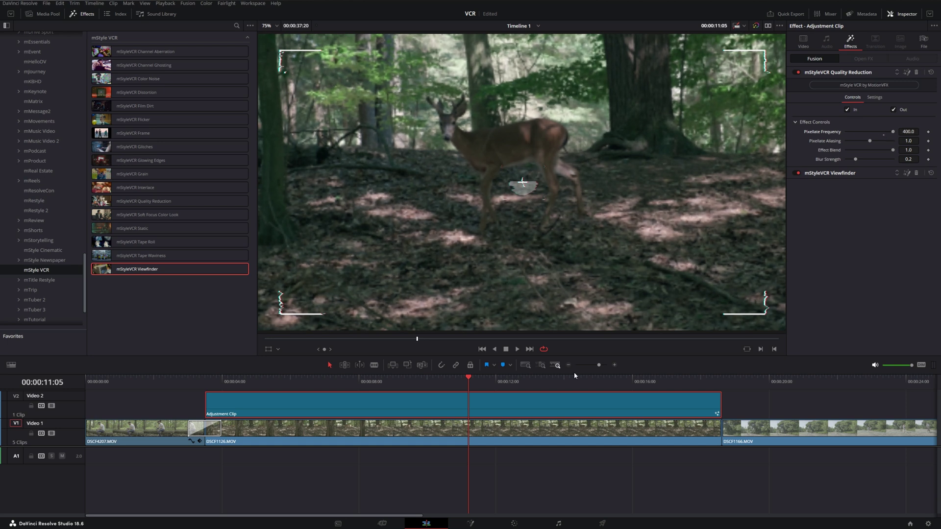
Set the Viewfinder effect's Frame Width to about 0.797 and Frame Height to about 0.493
left_click(821, 172)
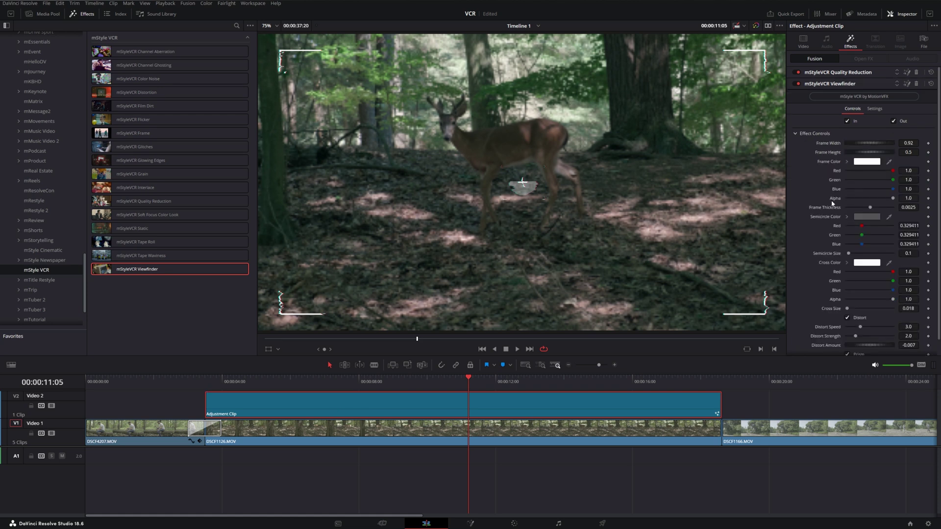
scroll(810, 168, "down", 1)
mouse_move(871, 127)
left_mouse_down()
mouse_move(858, 137)
mouse_move(871, 134)
left_mouse_up()
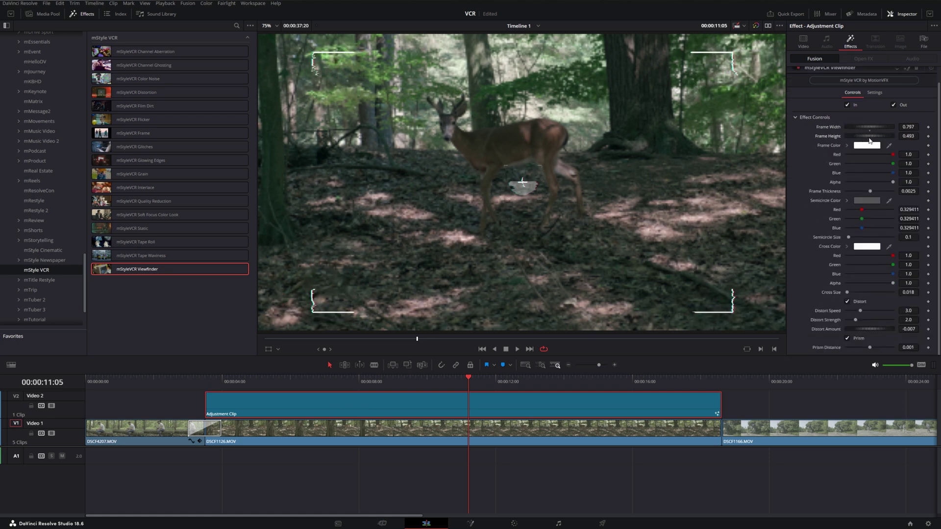
Set the Viewfinder effect's Frame Width to 0.92 and Frame Height to 0.5
left_click(870, 131)
left_click(870, 139)
mouse_move(893, 173)
left_mouse_down()
mouse_move(864, 178)
mouse_move(892, 178)
mouse_move(860, 163)
mouse_move(892, 167)
left_mouse_up()
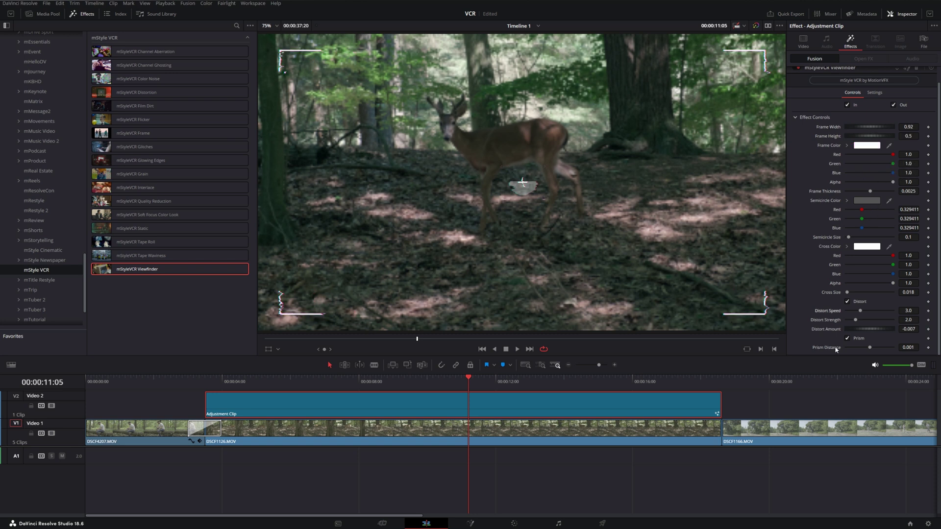
Modify the Viewfinder effect's Prism Distance with a Perturb modifier
mouse_move(901, 348)
left_mouse_down()
mouse_move(918, 348)
mouse_move(905, 348)
left_mouse_up()
left_click_drag(468, 375, 425, 382)
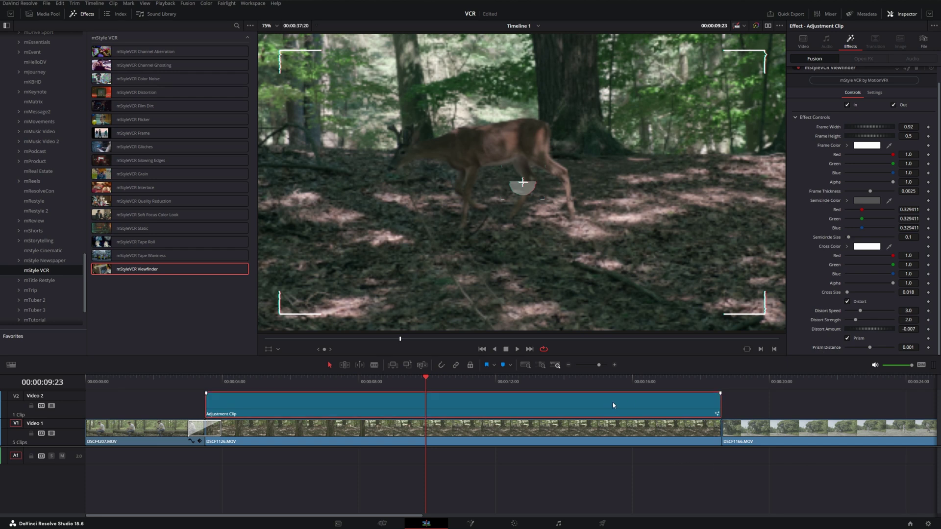
right_click(830, 348)
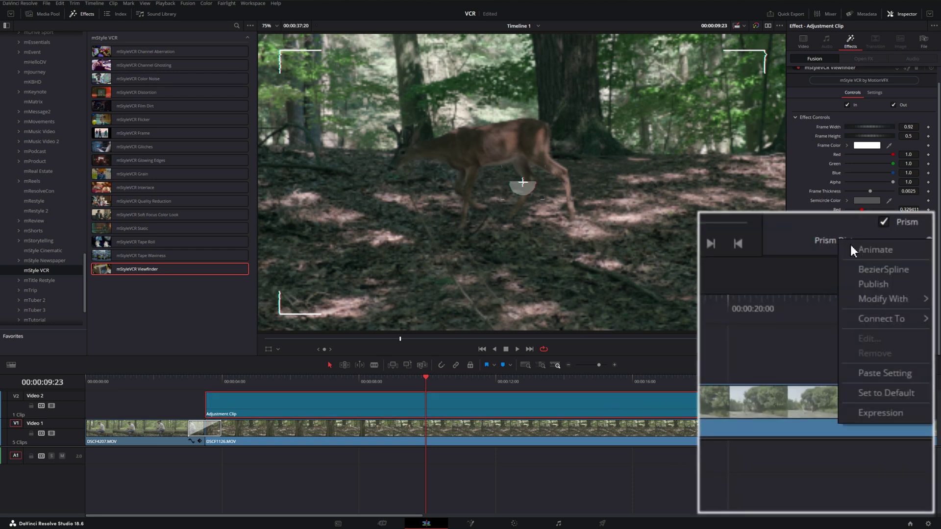
mouse_move(883, 297)
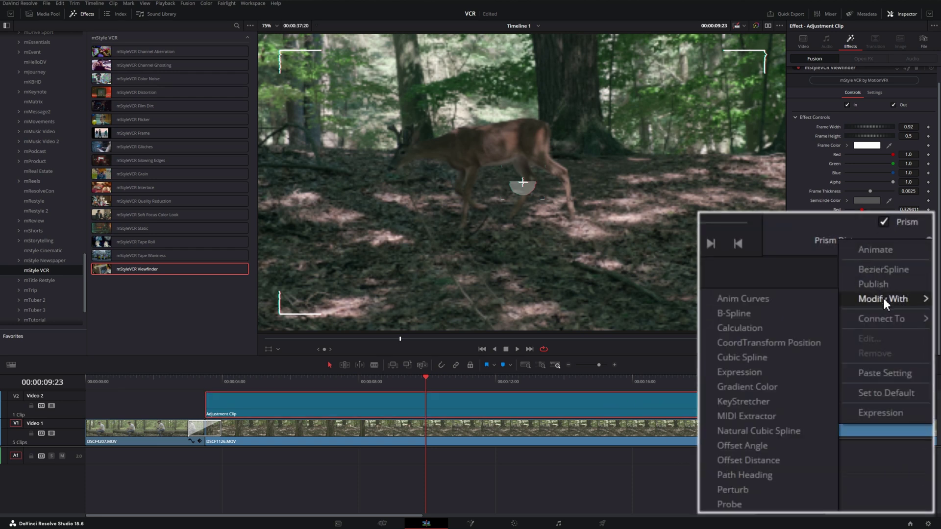
left_click(739, 489)
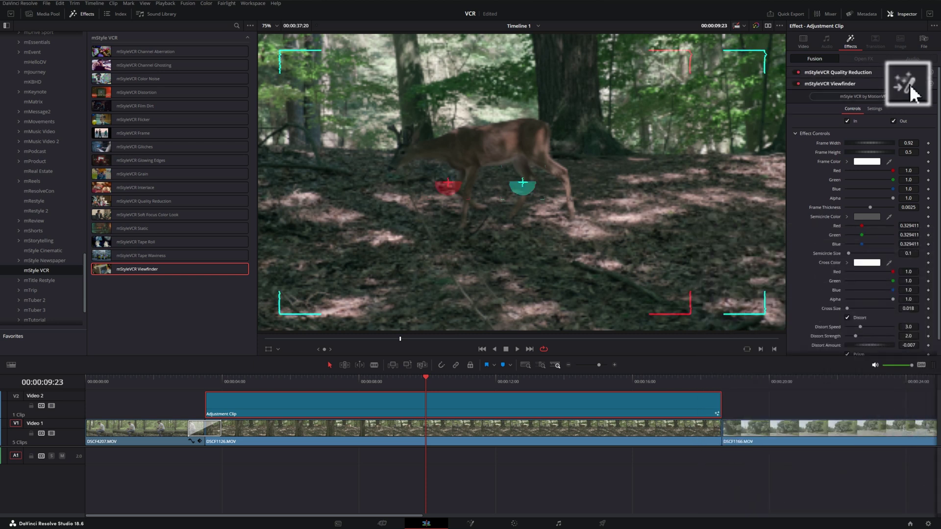
Open the Viewfinder effect in Fusion and set its Perturb modifier's Strength to 0.02 and Speed to 50
left_click(930, 84)
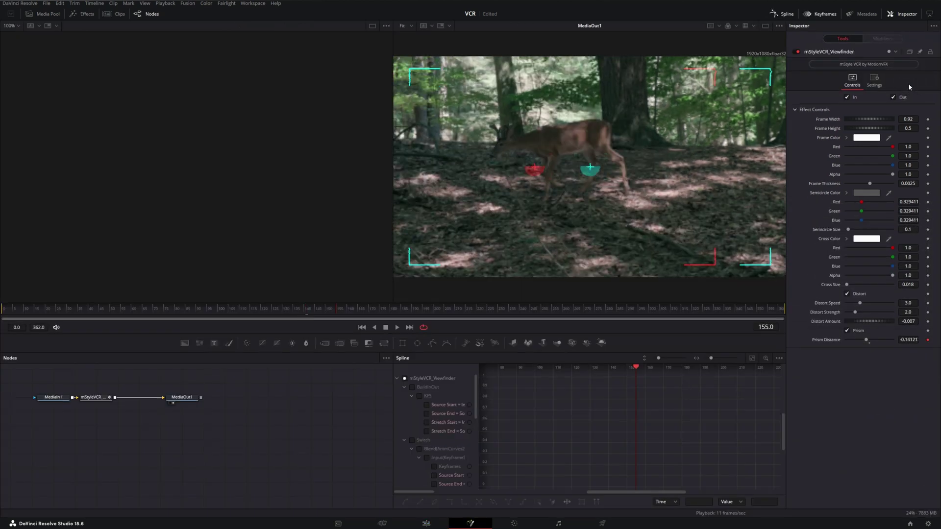
left_click(98, 401)
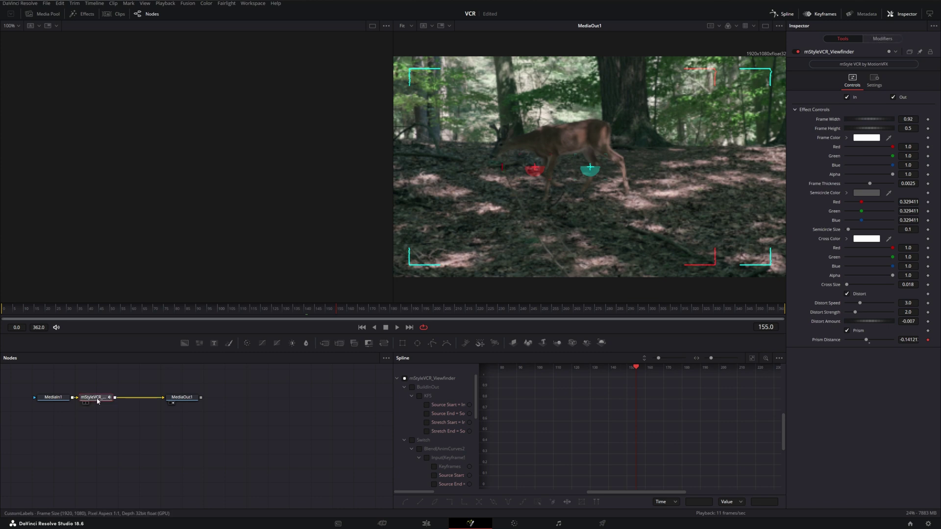
left_click(884, 40)
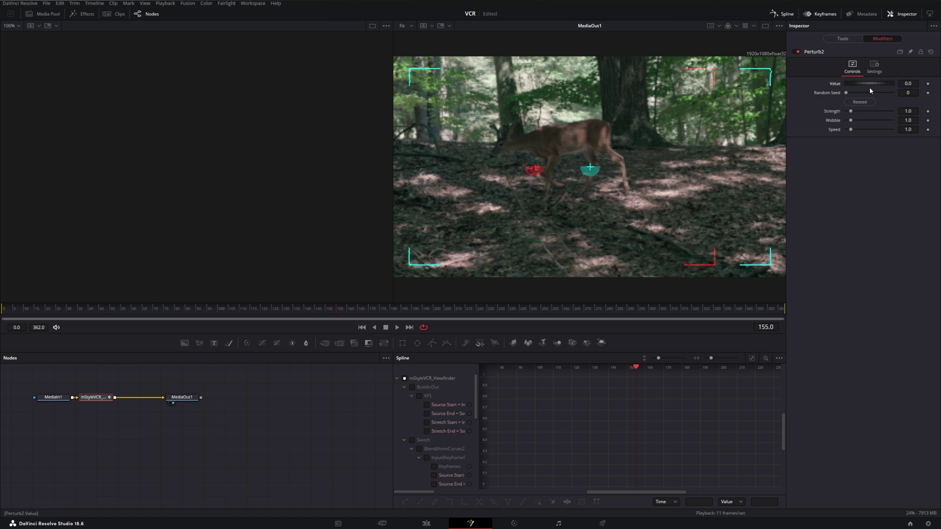
left_click(908, 111)
type(".02")
key("Return")
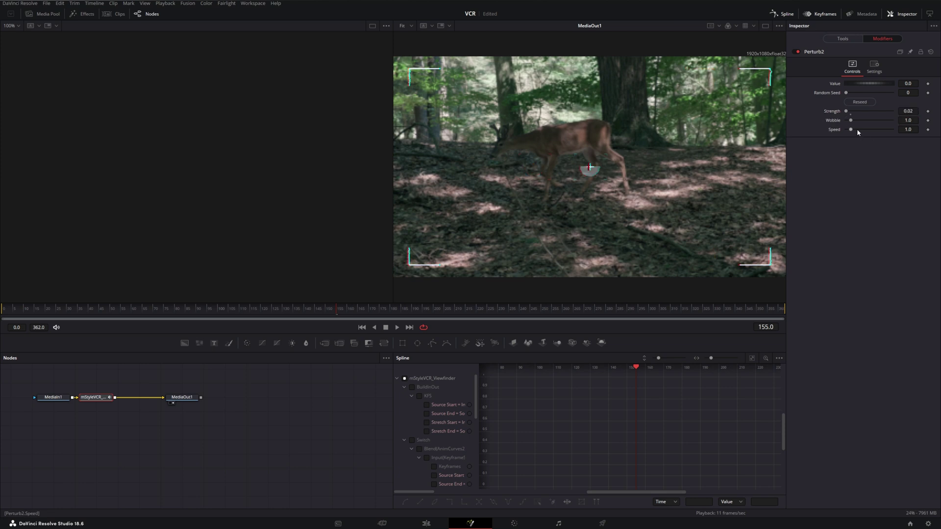
left_click(905, 130)
type("50")
key("Tab")
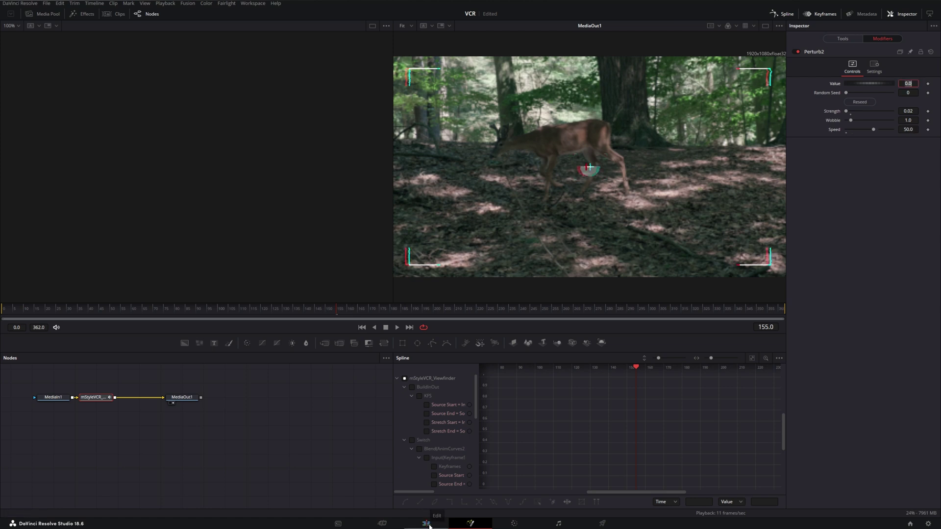
Return to the Edit page, preview the perturbed viewfinder, and remove the Quality Reduction and Viewfinder effects from the adjustment clip
left_click(426, 523)
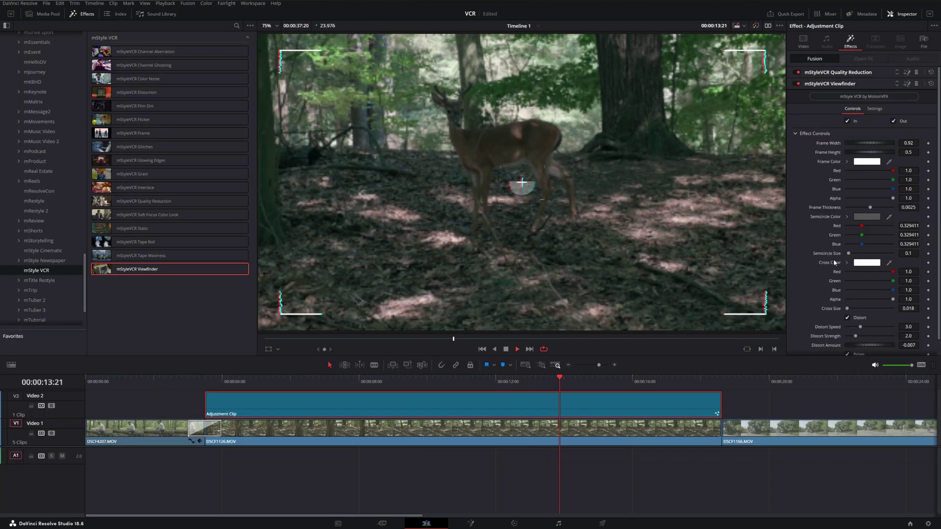
scroll(812, 234, "down", 1)
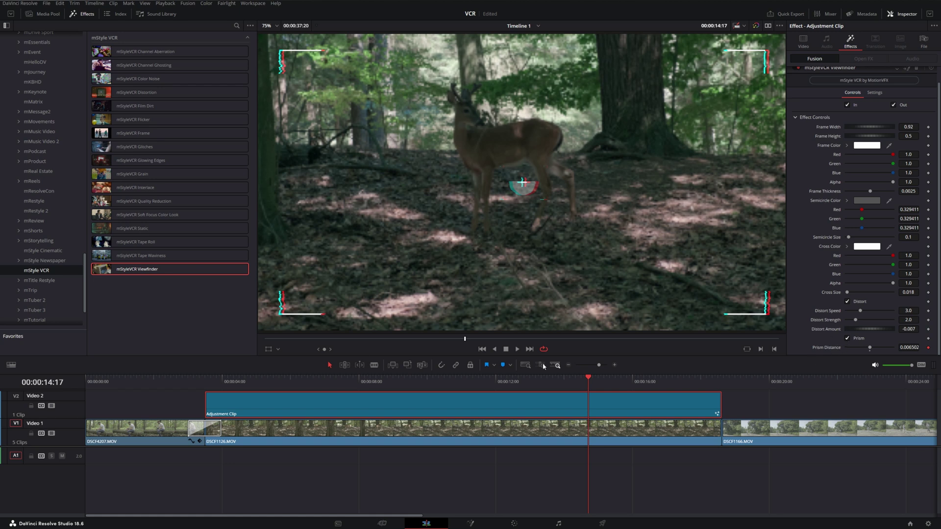
scroll(825, 124, "up", 1)
left_click(916, 72)
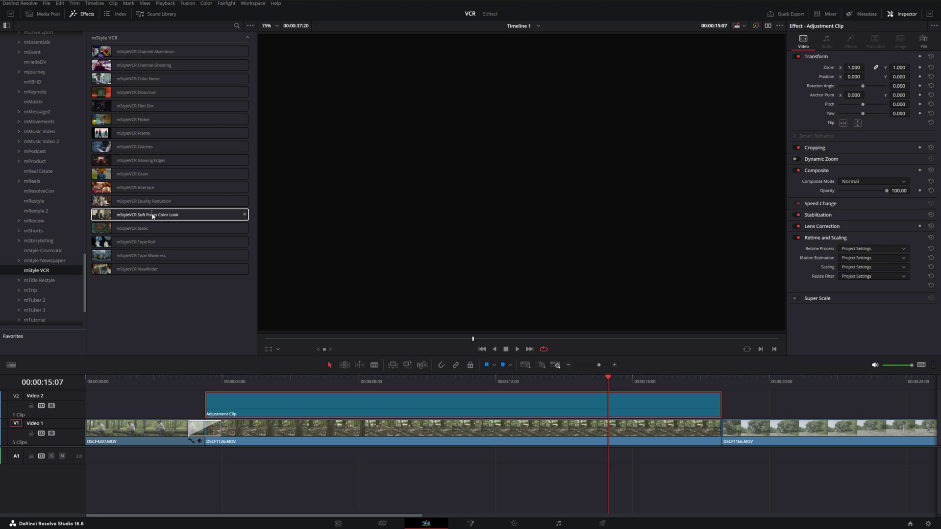
Apply mStyleVCR Soft Focus Color Look to the adjustment clip and modify its Prism Distance with Perturb
left_click_drag(152, 216, 512, 411)
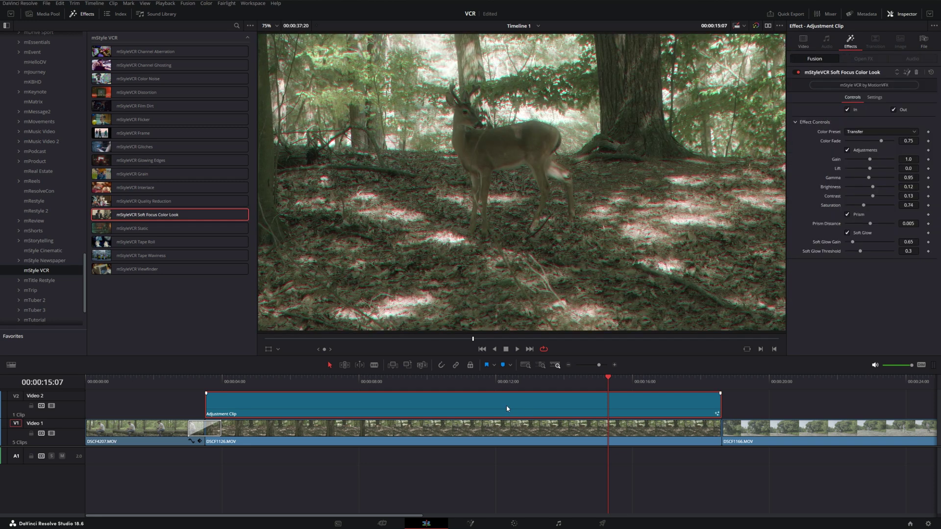
right_click(829, 226)
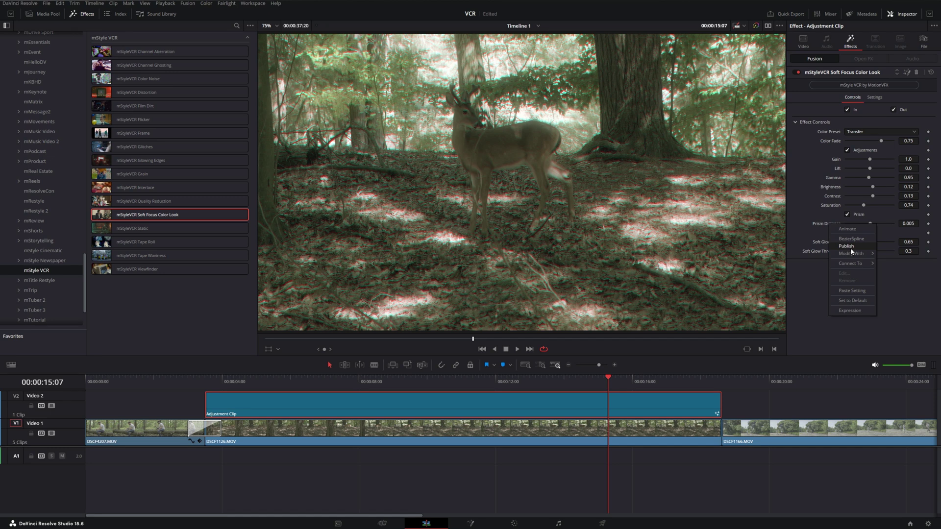
mouse_move(852, 255)
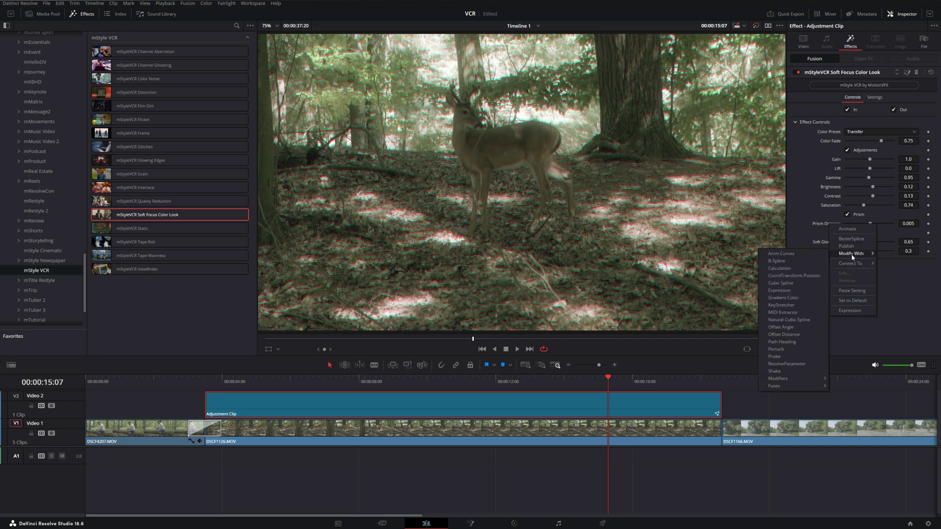
left_click(777, 349)
In Fusion, set the Prism Distance Perturb modifier's Value to 0, Strength to 0.005 and Speed to 50
left_click(907, 72)
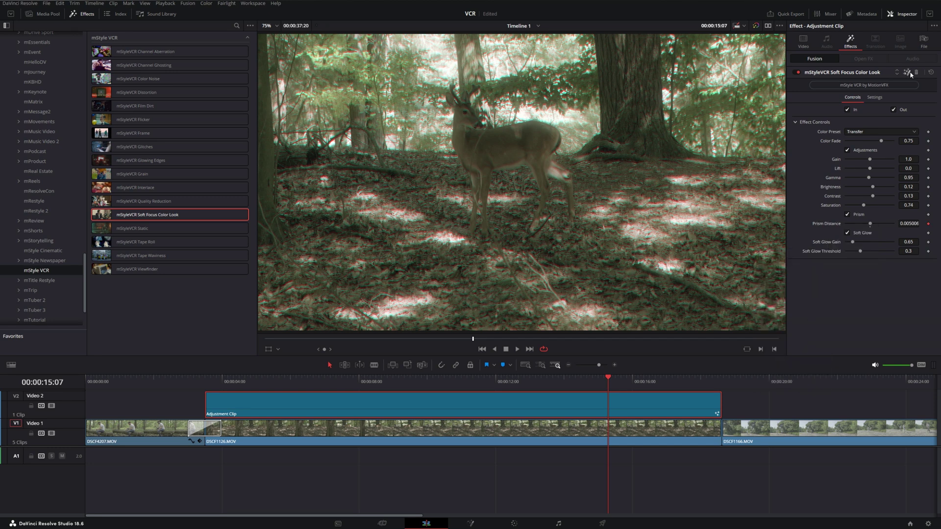
left_click(93, 398)
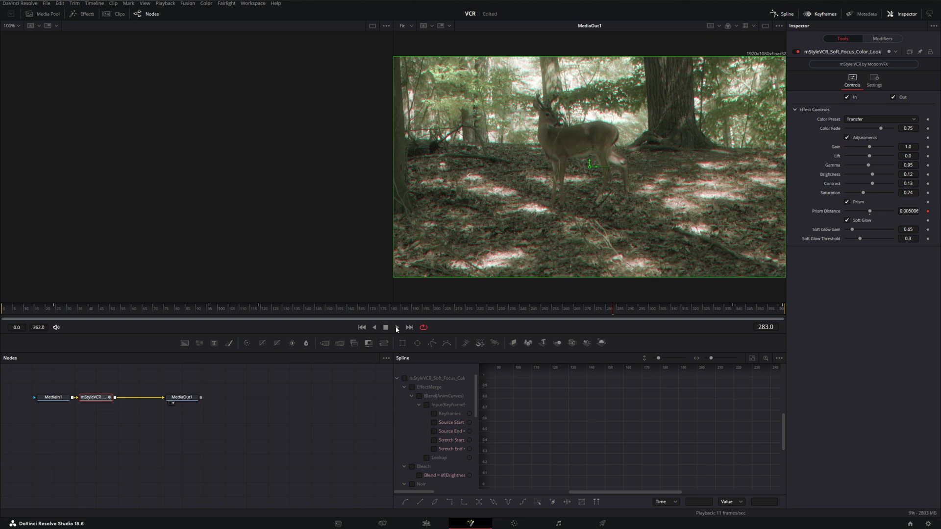
left_click(894, 41)
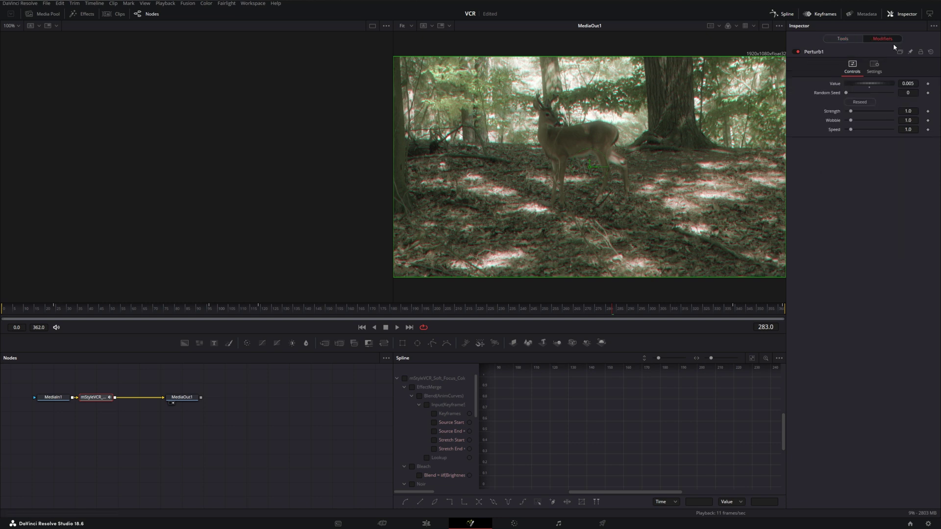
left_click(910, 83)
type("0")
key("Return")
left_click(908, 111)
type("0.005")
key("Return")
left_click(909, 130)
type("50")
key("Tab")
left_click(921, 139)
Lower the Prism Distance Perturb modifier's Speed to 8.7 while checking the effect at different frames
left_click(402, 309)
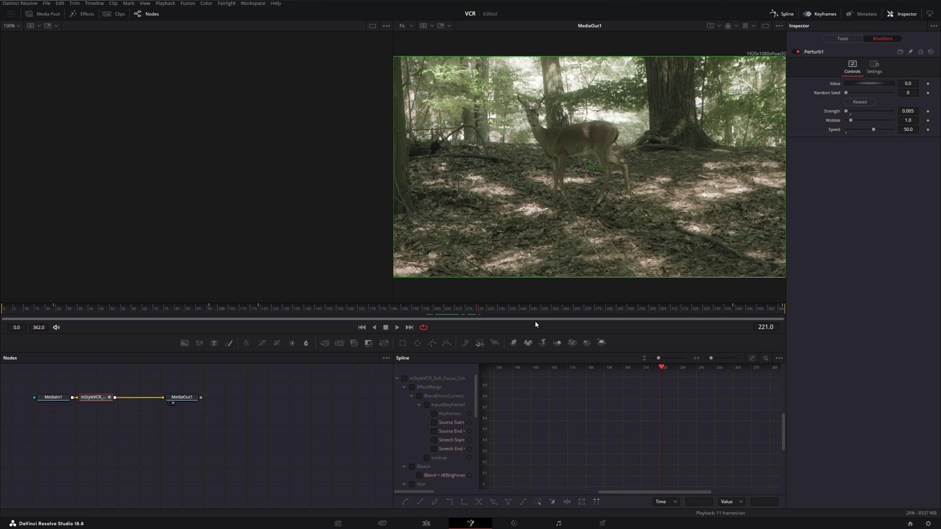
left_click(912, 112)
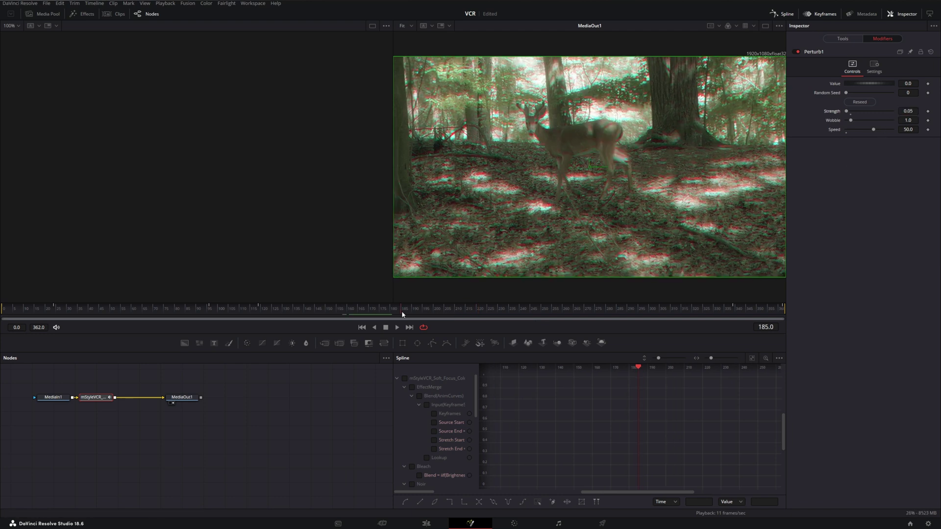
left_click_drag(403, 315, 491, 321)
left_click_drag(873, 130, 847, 131)
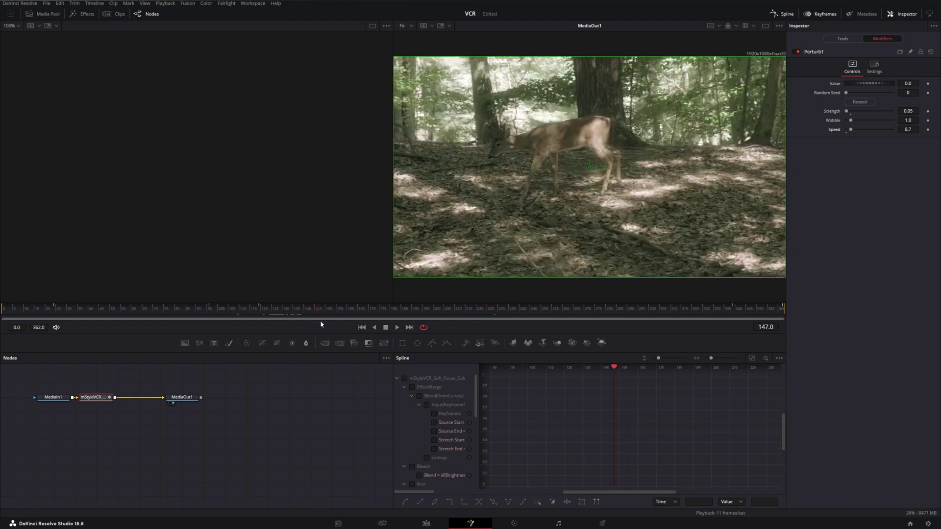
left_click_drag(320, 321, 404, 328)
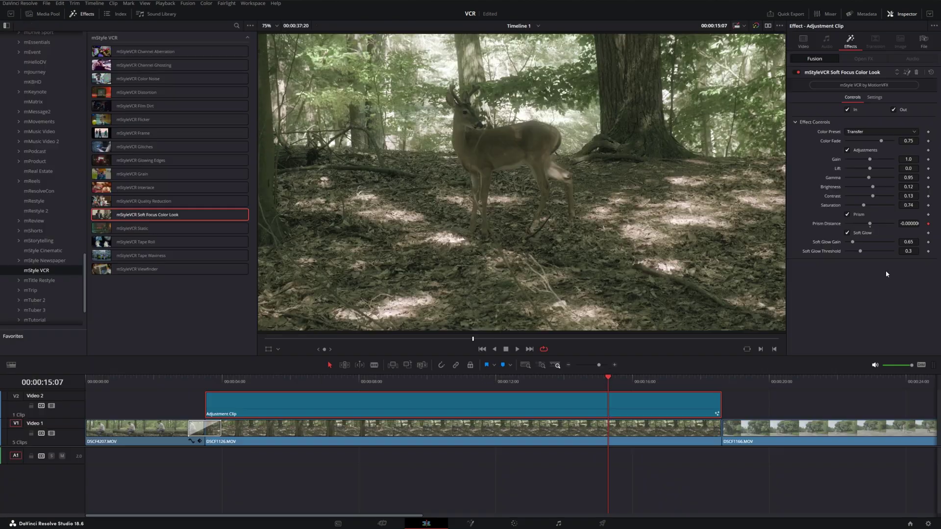
Modify the Soft Focus Color Look's Gain with Perturb and set that modifier's Strength to about 0.18 in Fusion
right_click(835, 162)
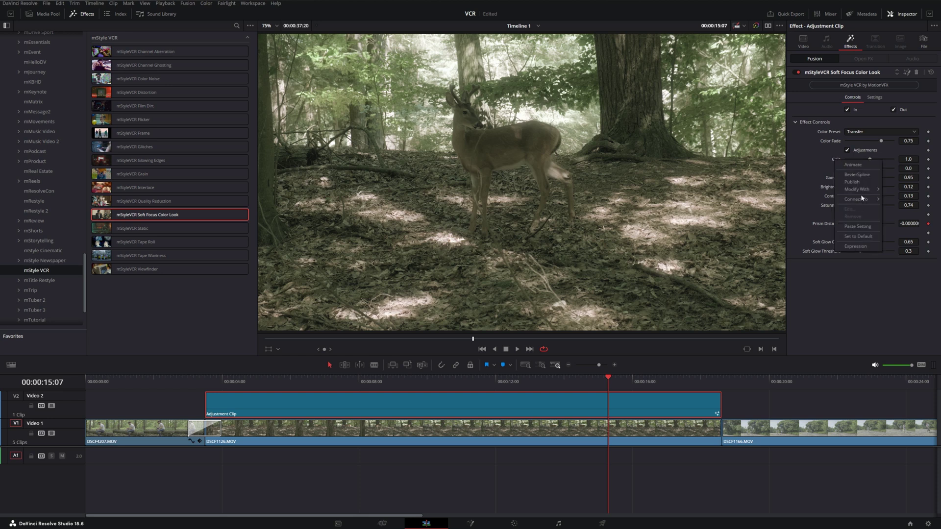
mouse_move(861, 191)
left_click(788, 286)
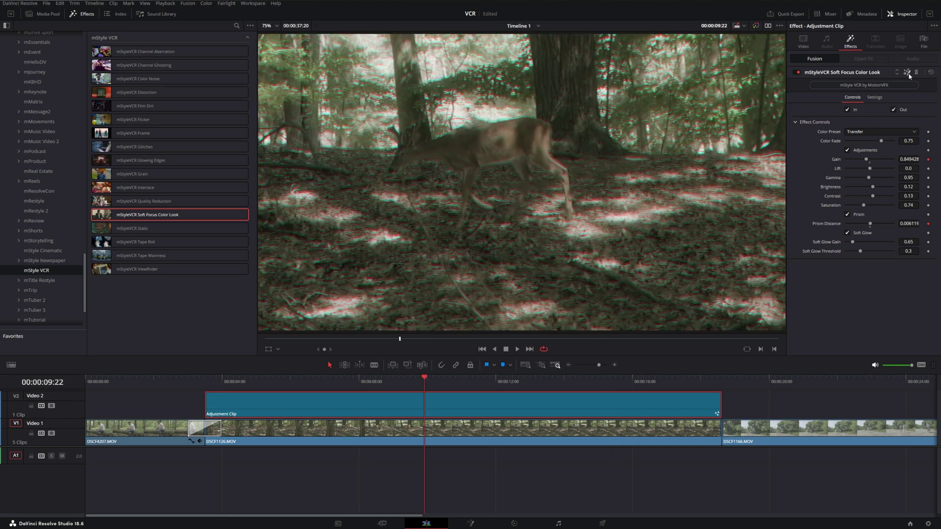
left_click(907, 73)
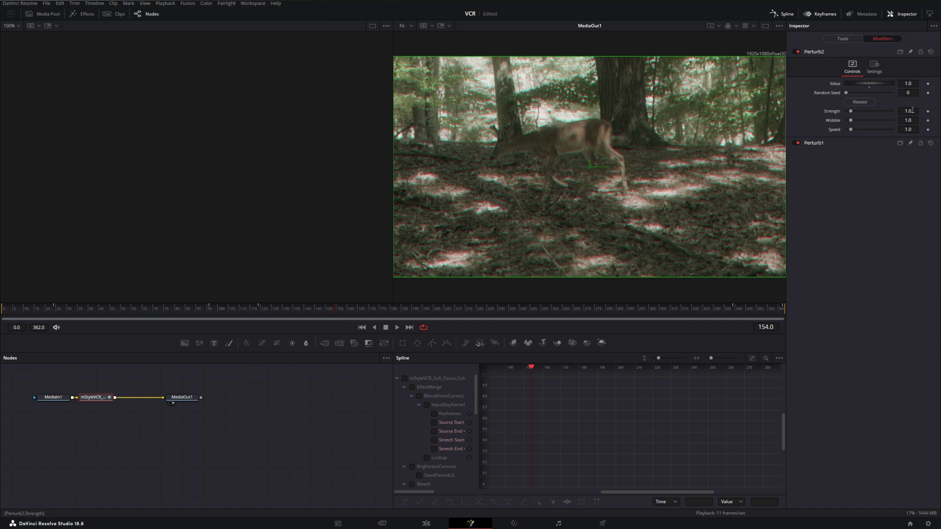
type("0.06")
key("Return")
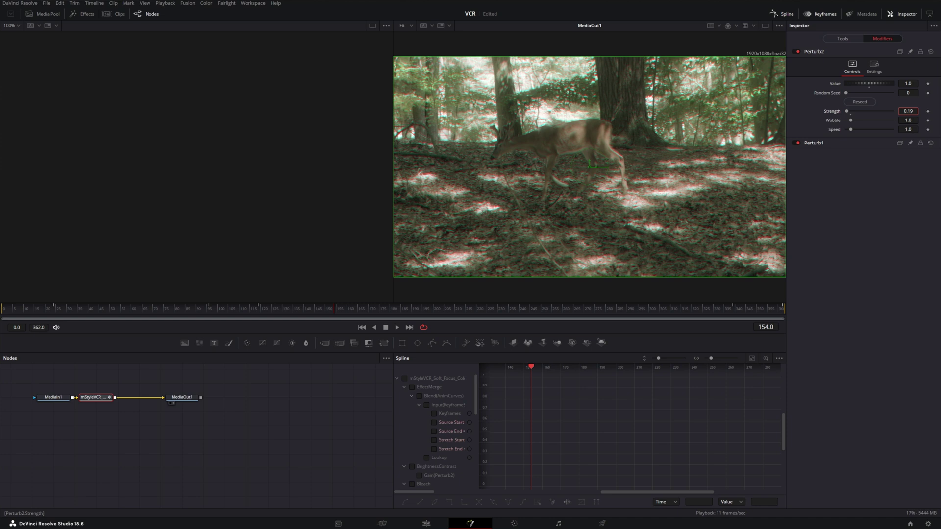
Raise the Gain Perturb modifier's Speed to 5.43 and a little further while previewing the flicker
left_click_drag(851, 130, 871, 130)
left_click_drag(276, 312, 334, 315)
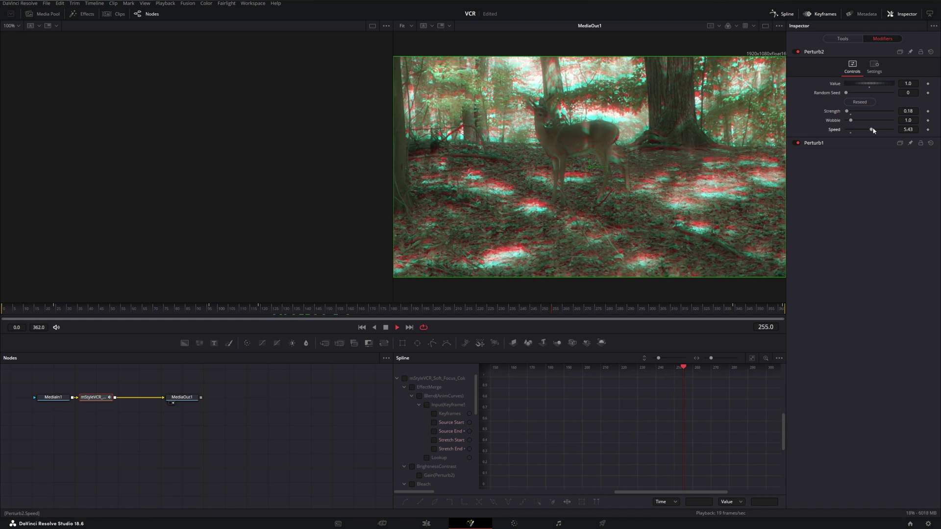
left_click_drag(871, 130, 880, 131)
key("space")
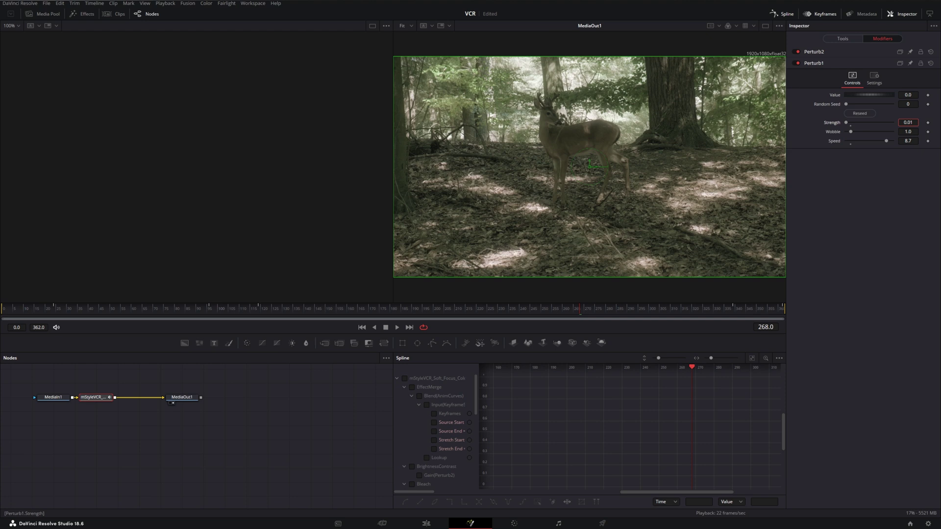
Preview the perturbed look in Fusion and remove the Soft Focus Color Look from the adjustment clip
left_click(375, 308)
key("space")
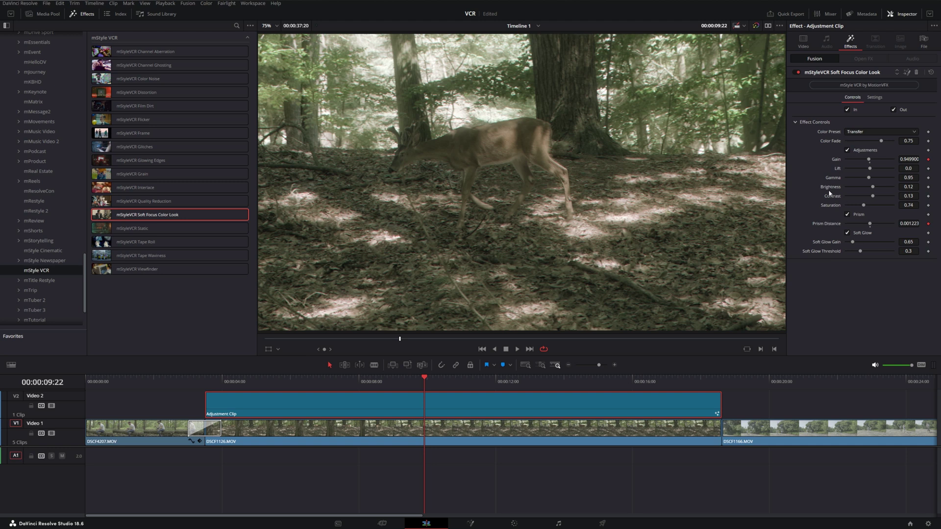
left_click(917, 72)
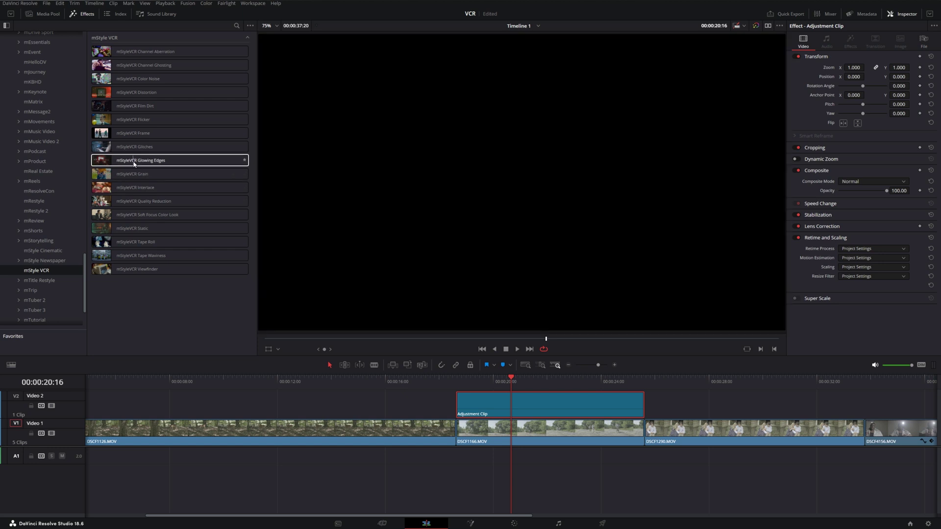
Apply mStyleVCR Glowing Edges to the adjustment clip over DSCF1166.MOV with Edges Gain 3.547, Threshold 0.974 and Thickness 0.181, and preview it
left_click_drag(134, 163, 492, 404)
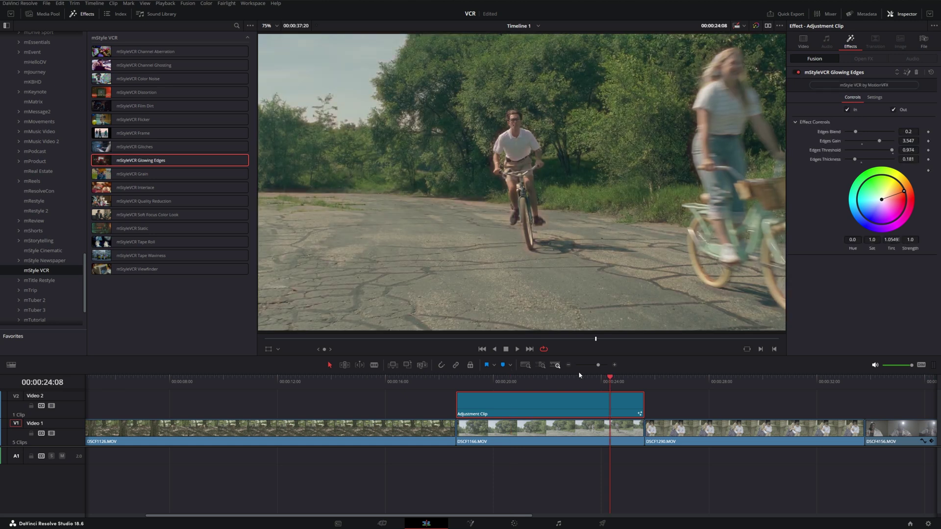
left_click(601, 381)
left_click_drag(603, 383, 609, 401)
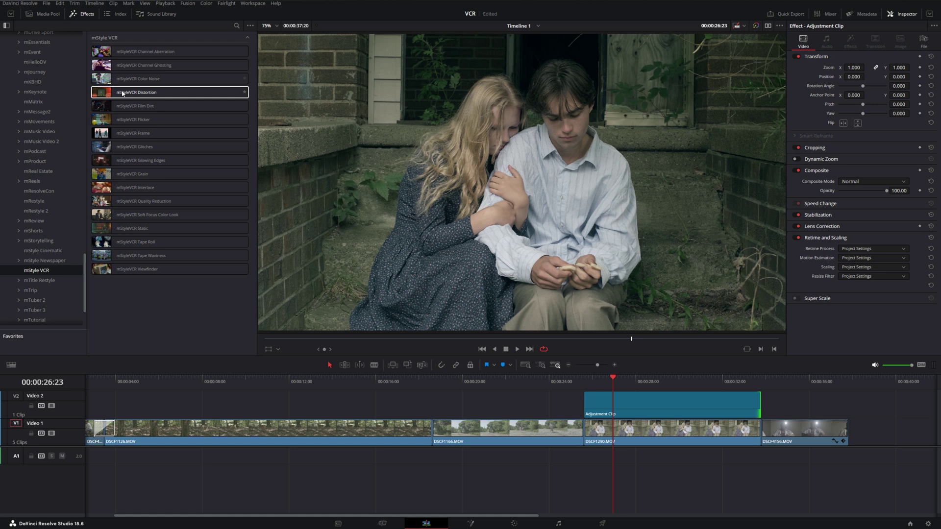
Apply mStyleVCR Distortion, Frame, Quality Reduction and Grain to the adjustment clip over DSCF1290.MOV
left_click_drag(137, 92, 649, 404)
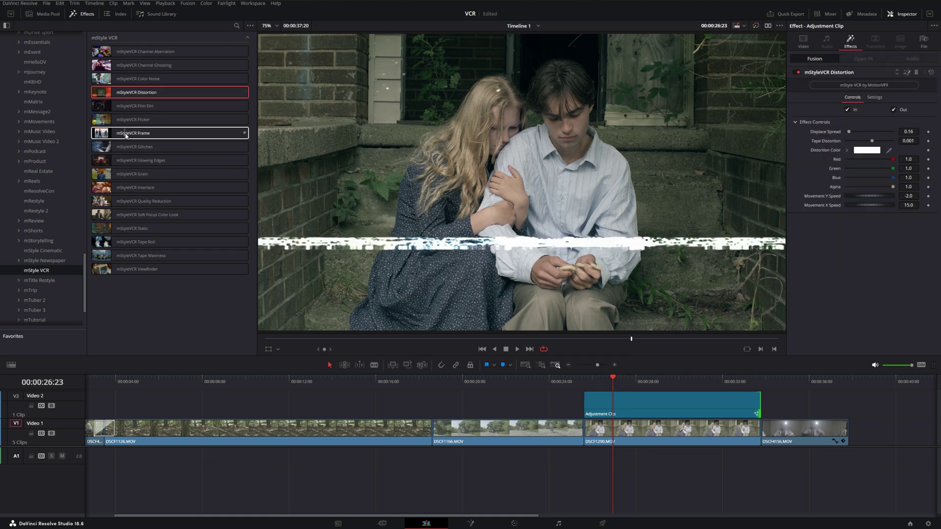
left_click_drag(125, 135, 638, 398)
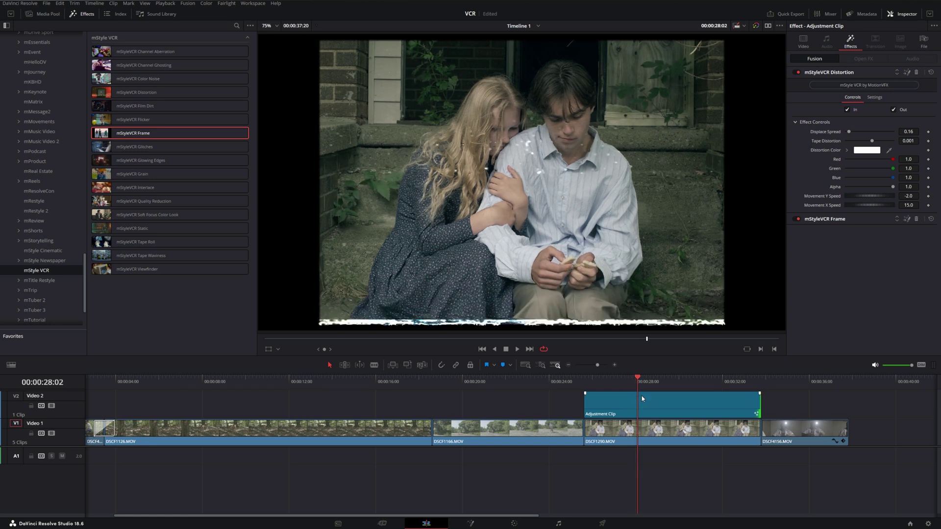
left_click_drag(143, 201, 633, 401)
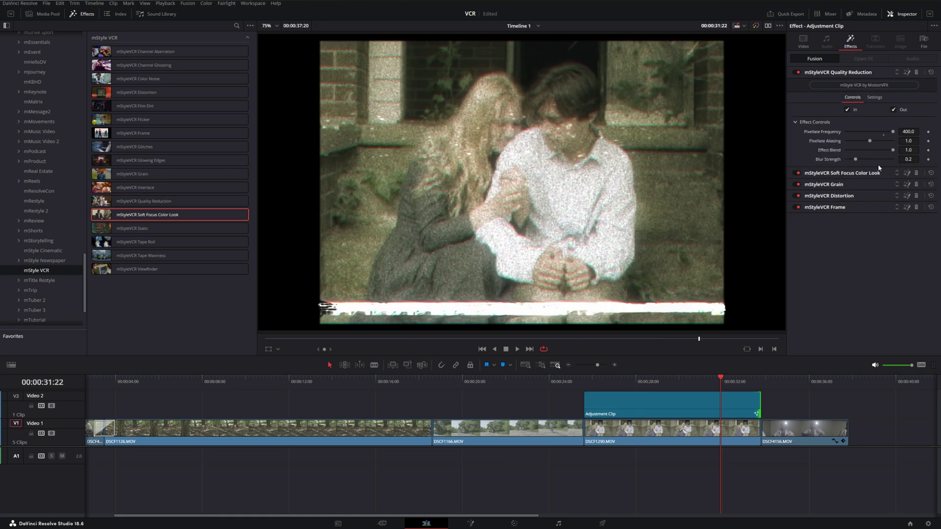
Add Soft Focus Color Look with Color Fade 0.346, Gain 0.75, Gamma 0.77, Contrast 0.03 and Soft Glow Gain 0.827, and preview the combined look
left_click(877, 172)
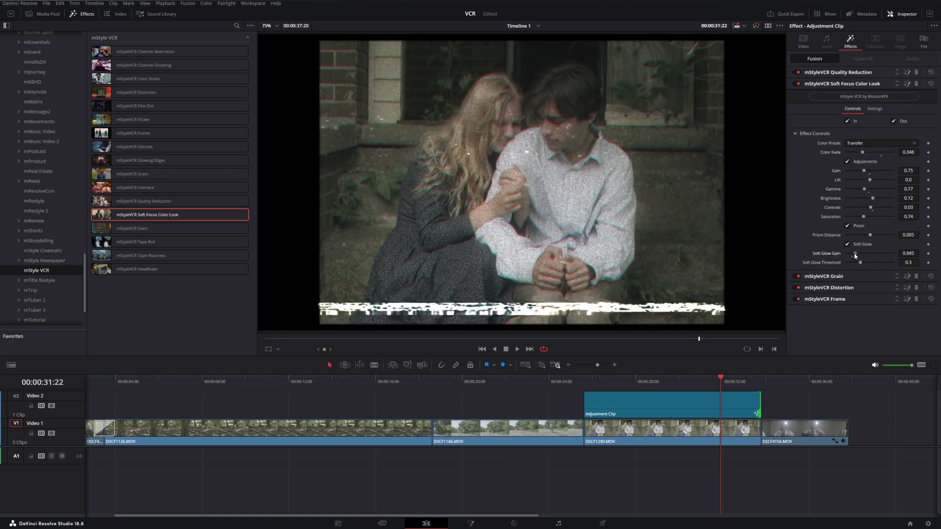
left_click(630, 383)
left_click_drag(632, 393, 694, 402)
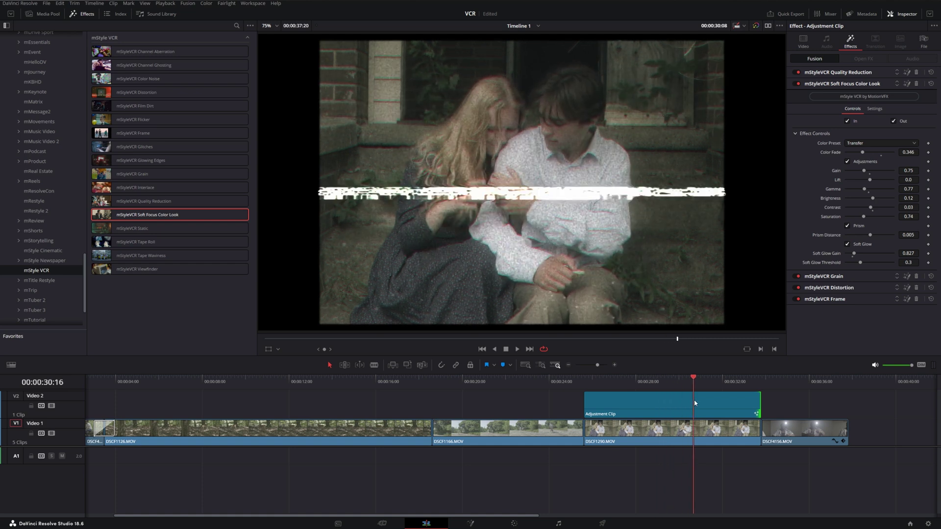